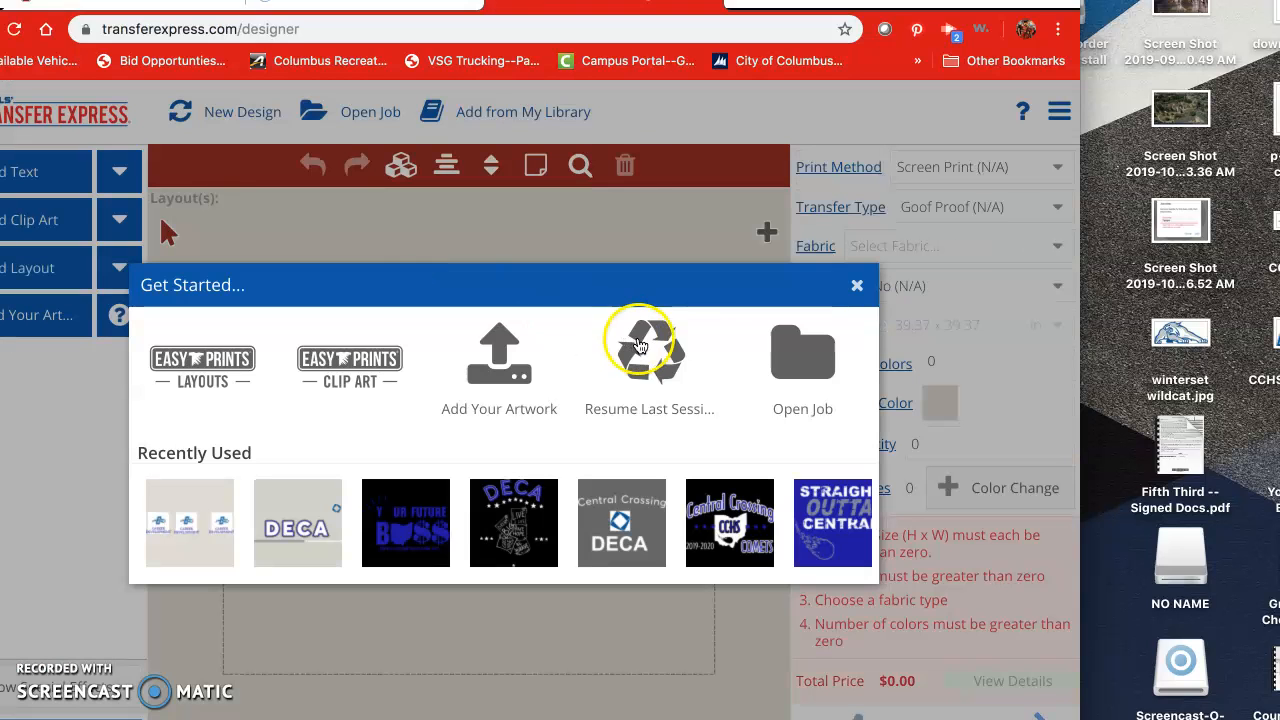
# Step: Search the layouts for 'football' and load layout QFB-234 onto the canvas
pyautogui.click(856, 289)
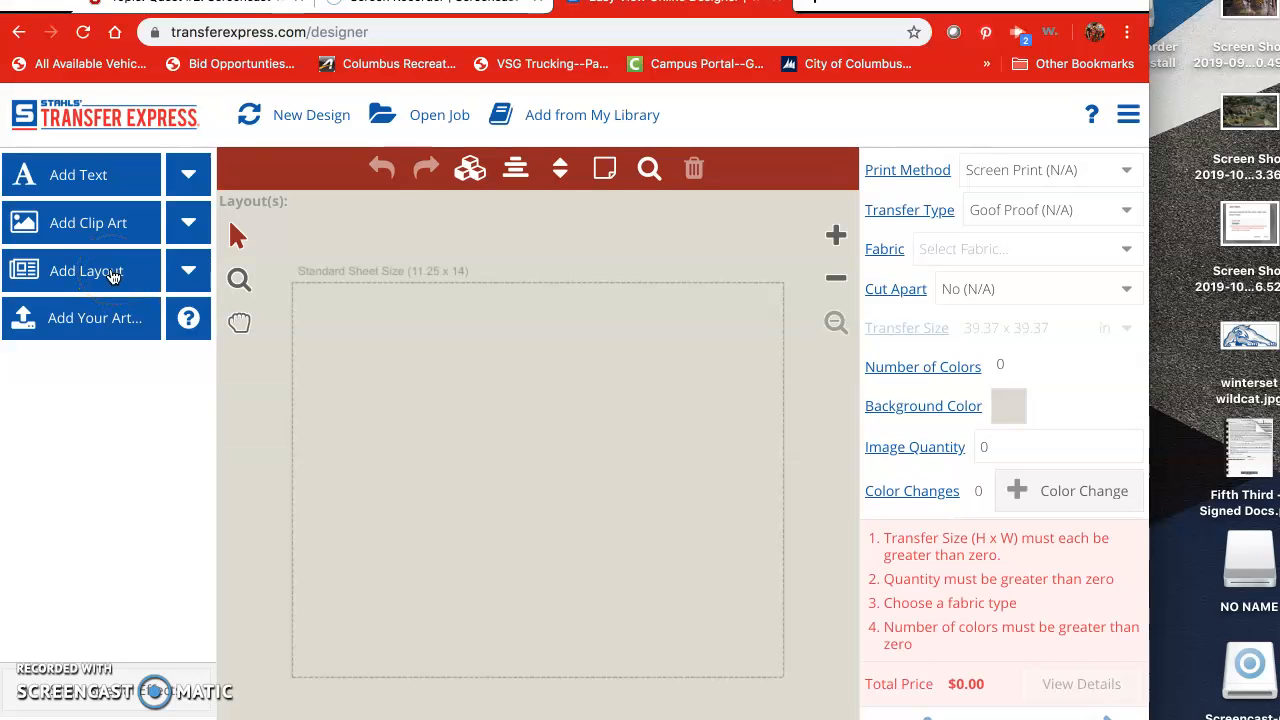
pyautogui.click(110, 275)
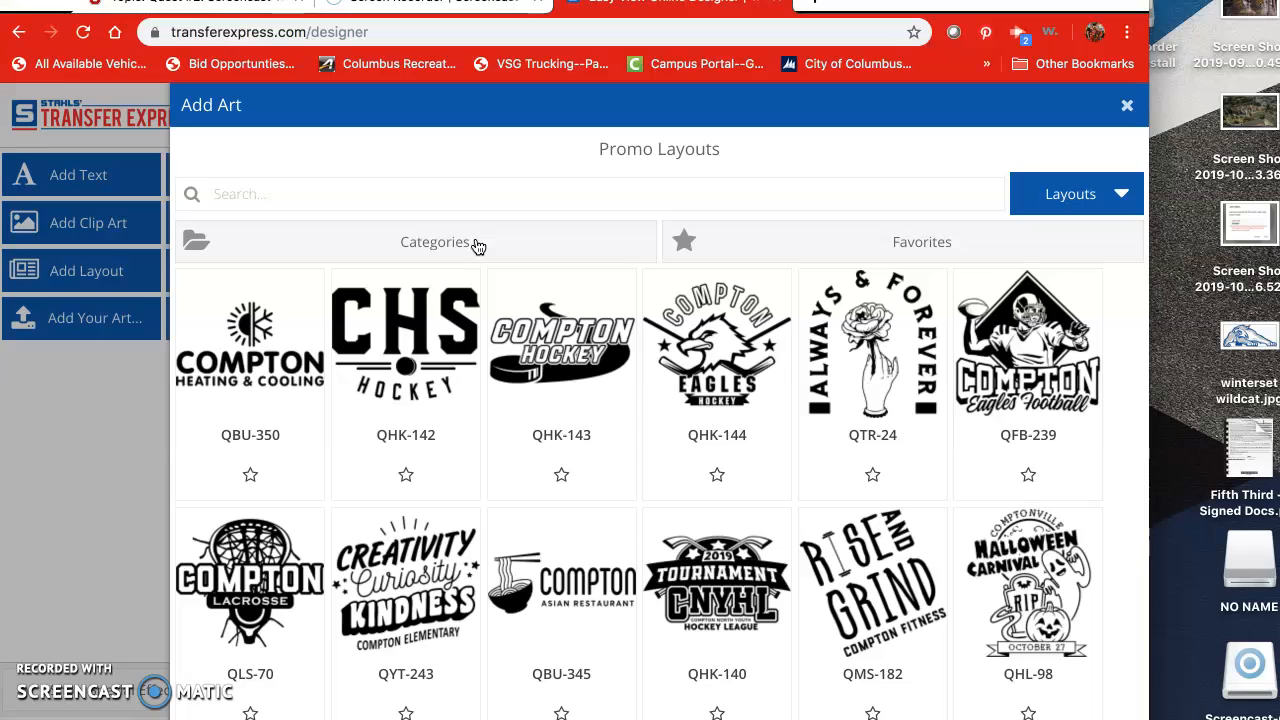
pyautogui.click(463, 199)
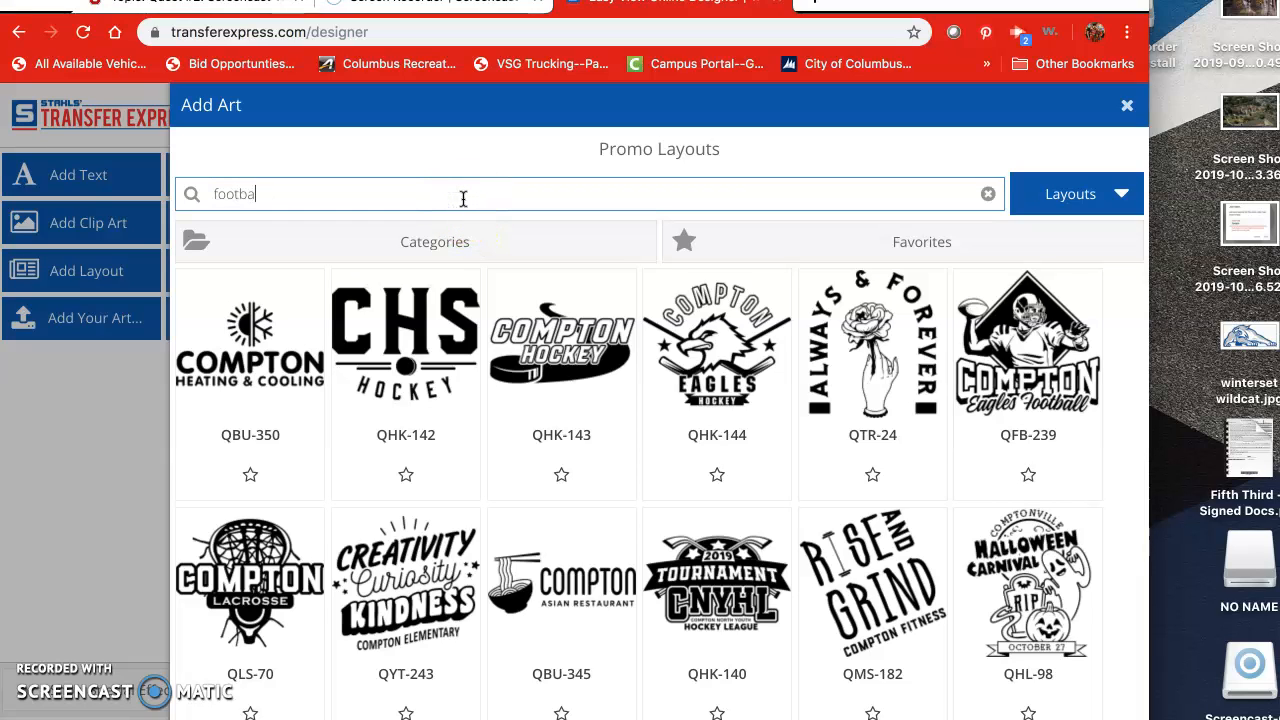
pyautogui.press('Return')
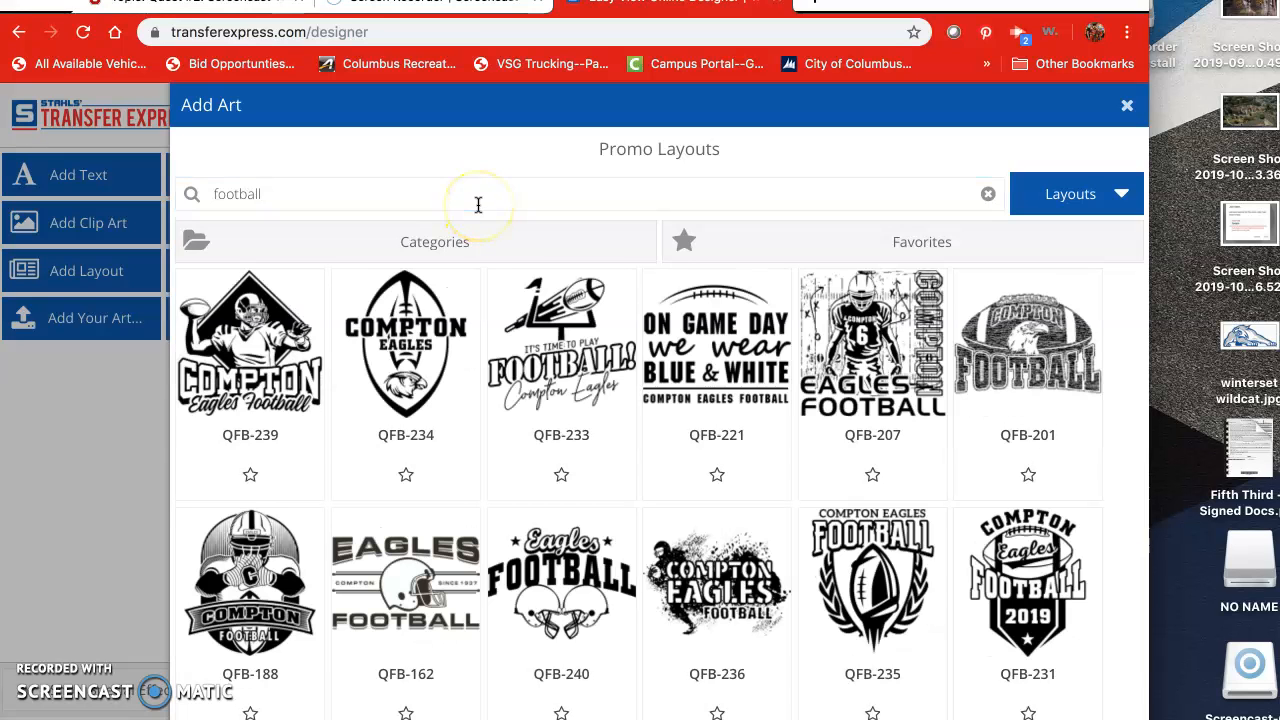
pyautogui.click(433, 346)
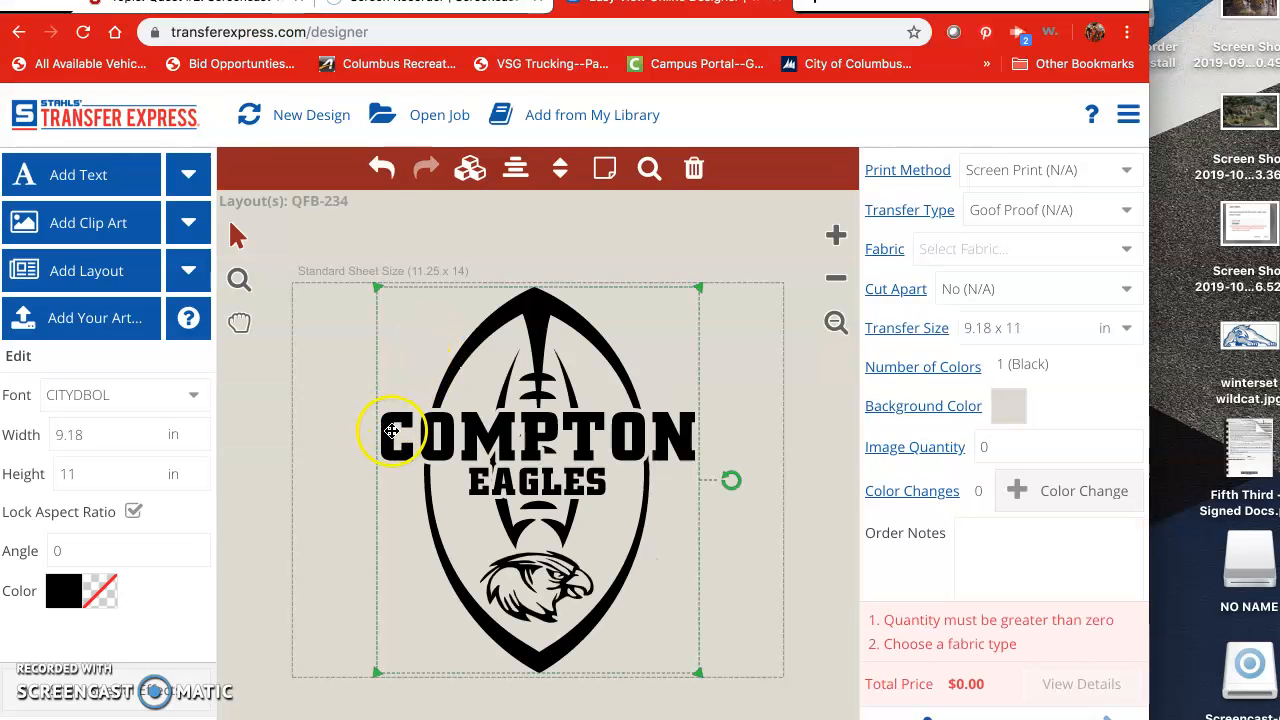
# Step: Replace the COMPTON text with CENTRAL CROSSING
pyautogui.click(394, 432)
pyautogui.moveTo(143, 388); pyautogui.dragTo(33, 388)
pyautogui.write('CENTR')
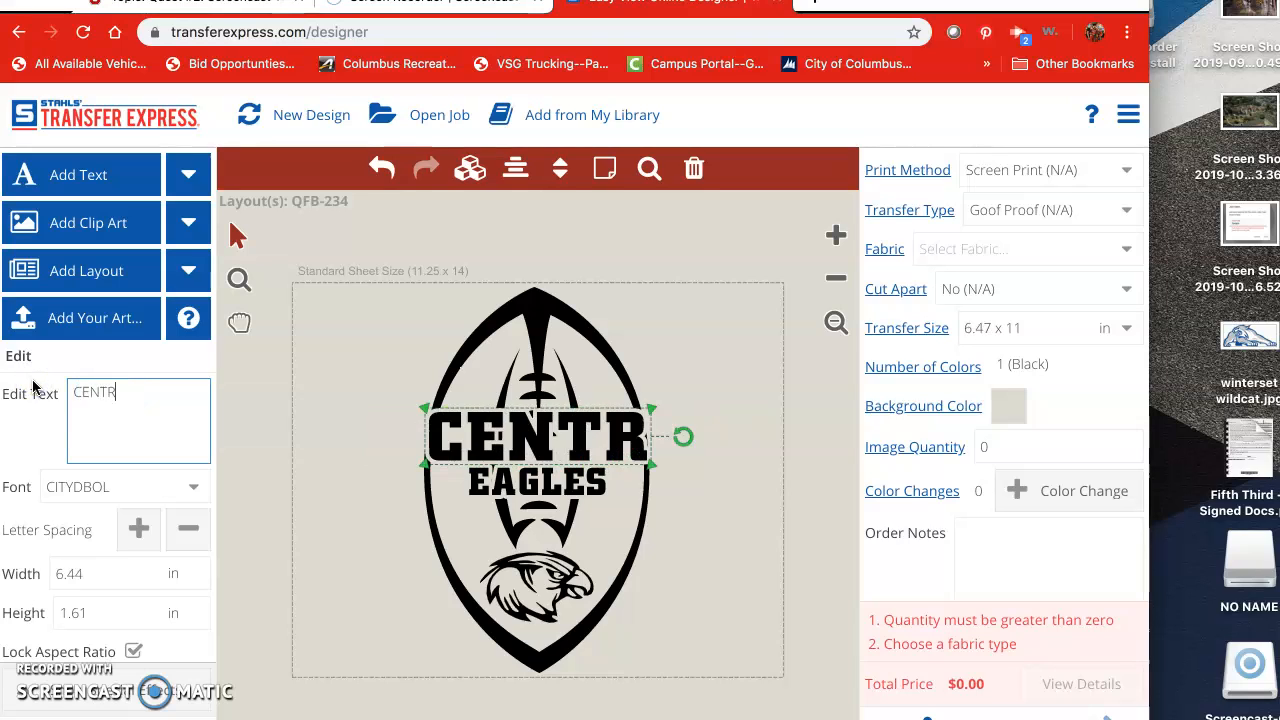
pyautogui.write('AL CROSSING')
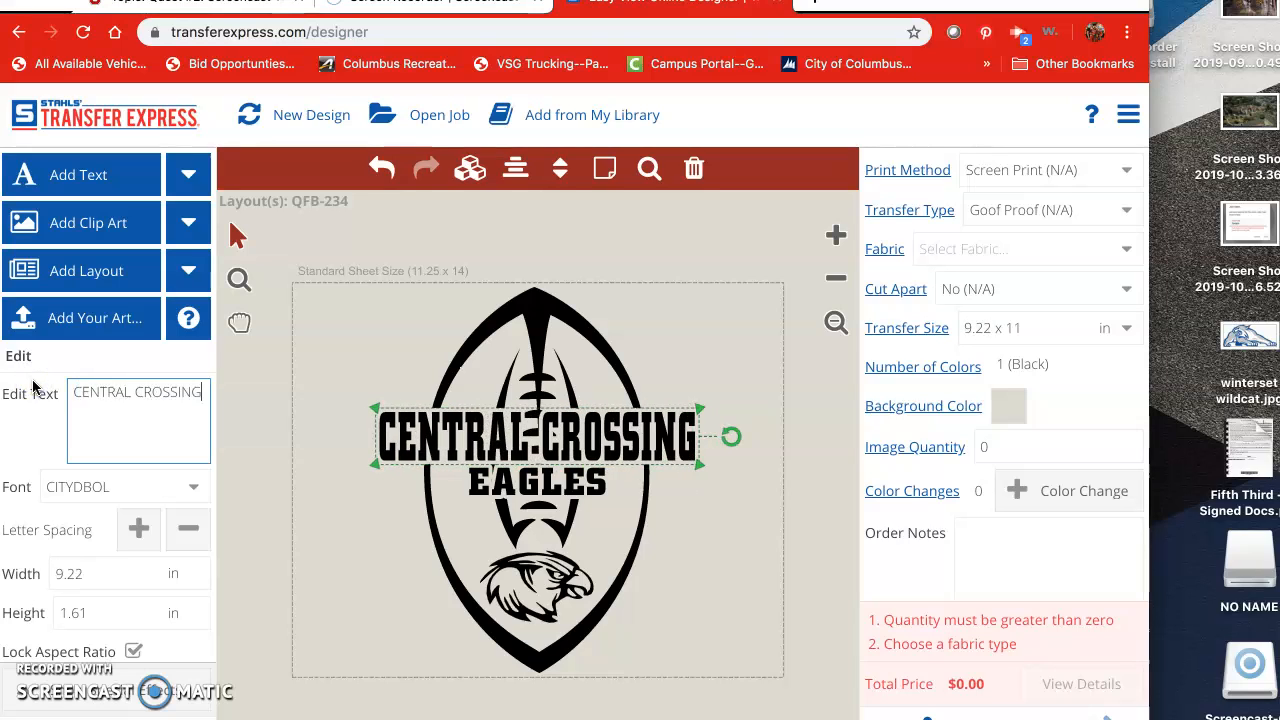
# Step: Replace the EAGLES text with COMETS
pyautogui.click(517, 474)
pyautogui.moveTo(150, 393); pyautogui.dragTo(33, 390)
pyautogui.write('CONET')
pyautogui.press('BackSpace')
pyautogui.press('BackSpace')
pyautogui.press('BackSpace')
pyautogui.write('MT')
pyautogui.press('BackSpace')
pyautogui.write('ETS')
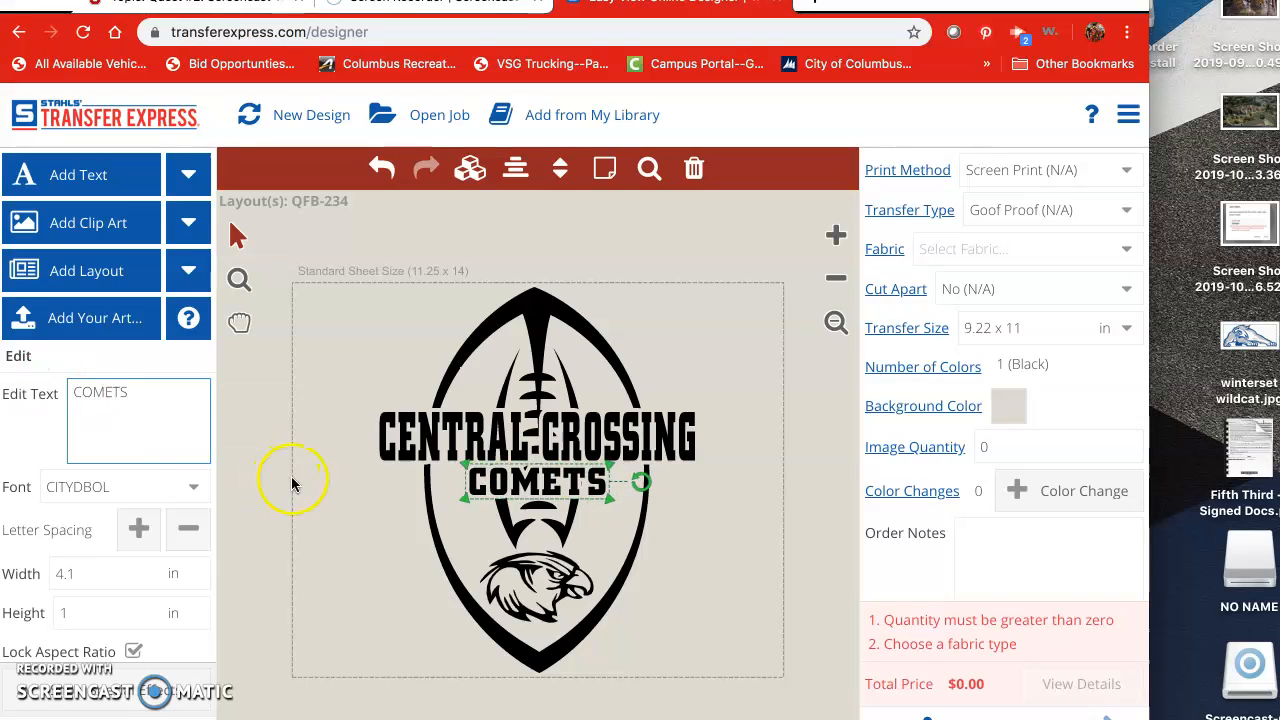
pyautogui.click(686, 558)
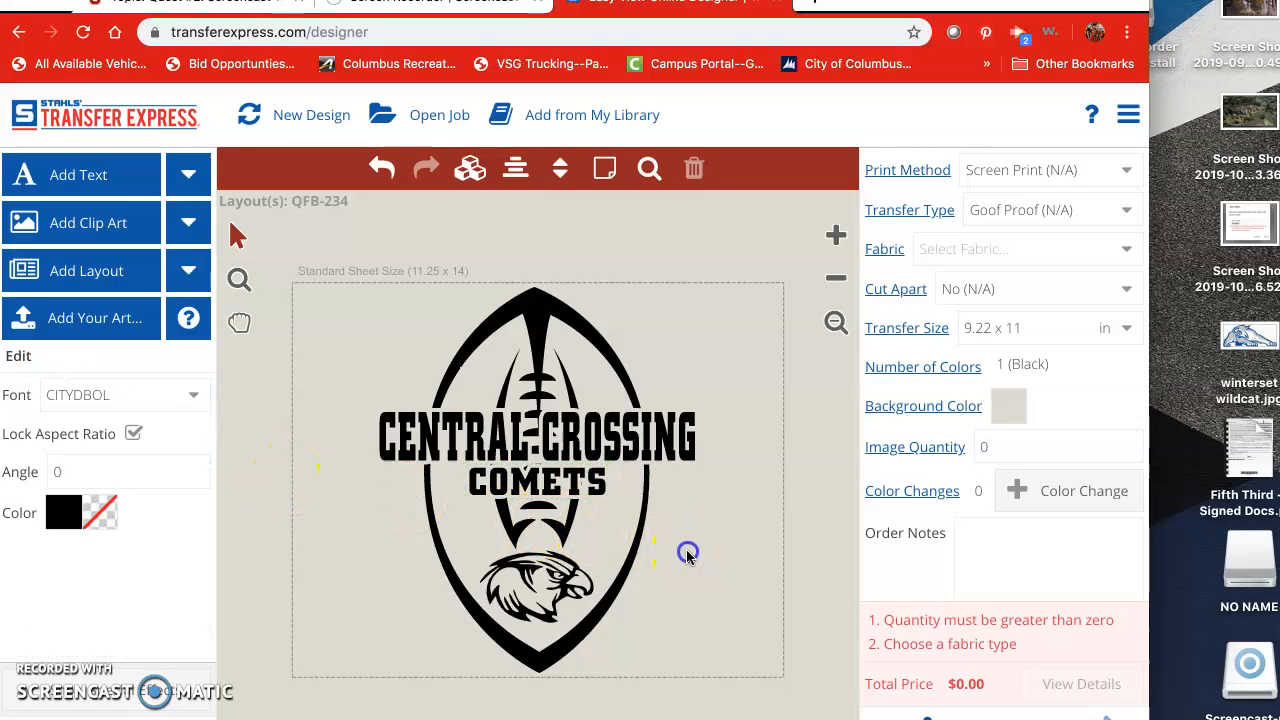
# Step: Make the football outline clip art Royal blue
pyautogui.click(543, 315)
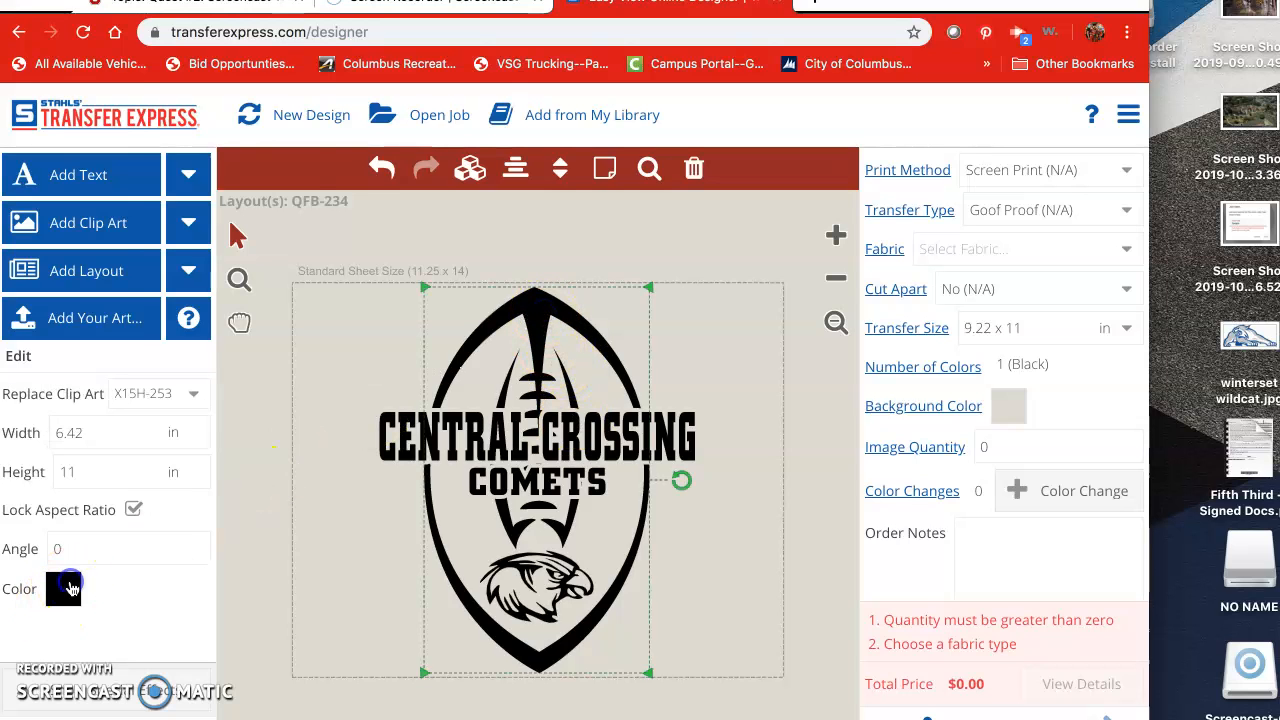
pyautogui.click(70, 588)
pyautogui.scroll(-3, 97, 644)
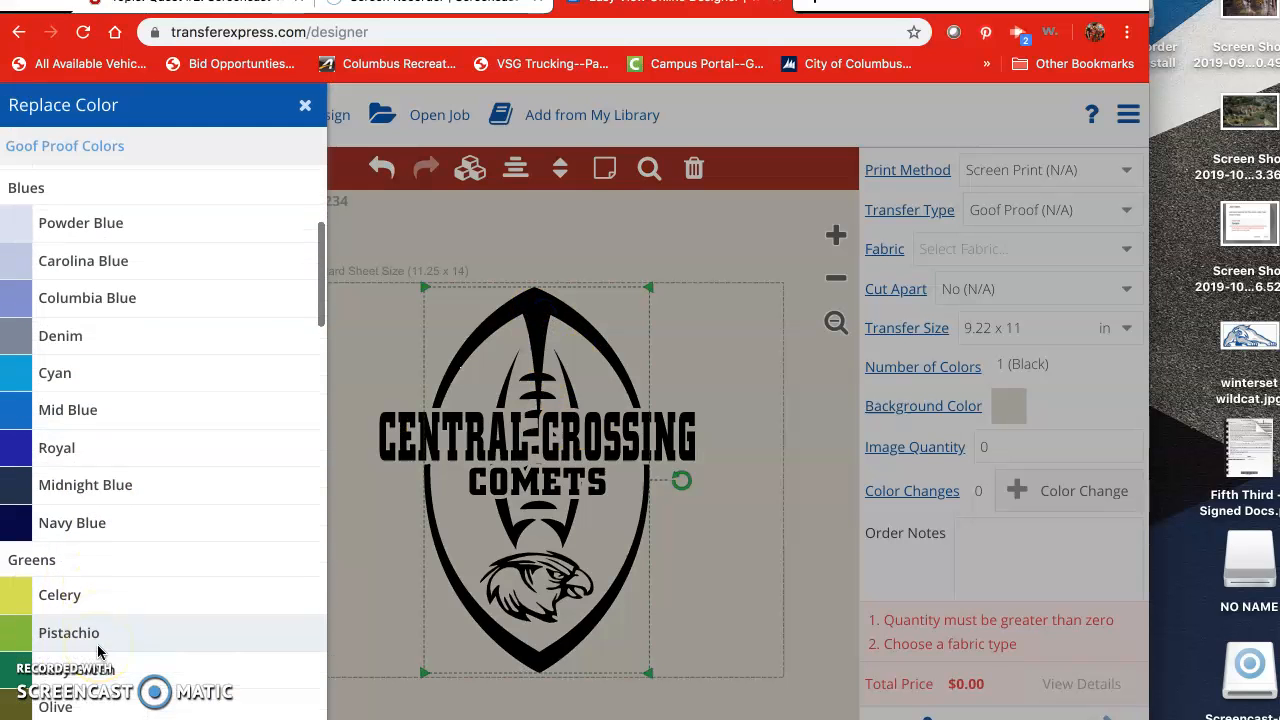
pyautogui.click(94, 426)
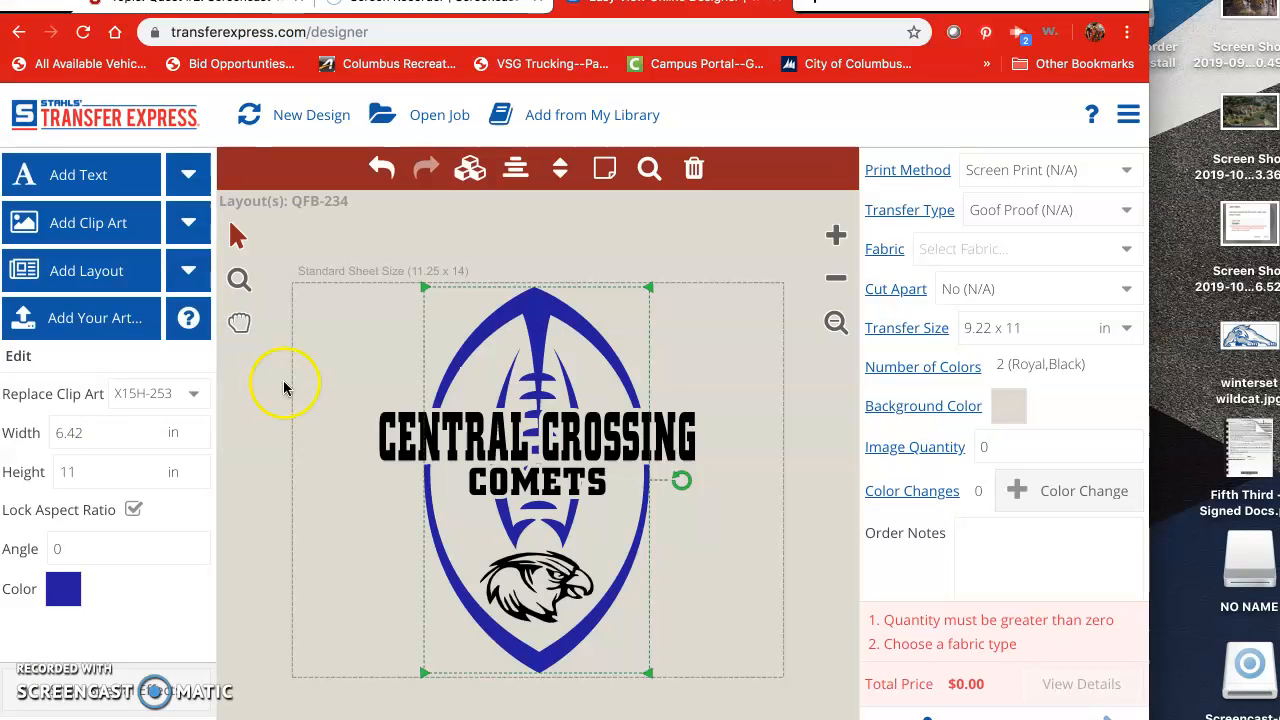
# Step: Make the CENTRAL CROSSING and COMETS text Royal blue
pyautogui.click(418, 438)
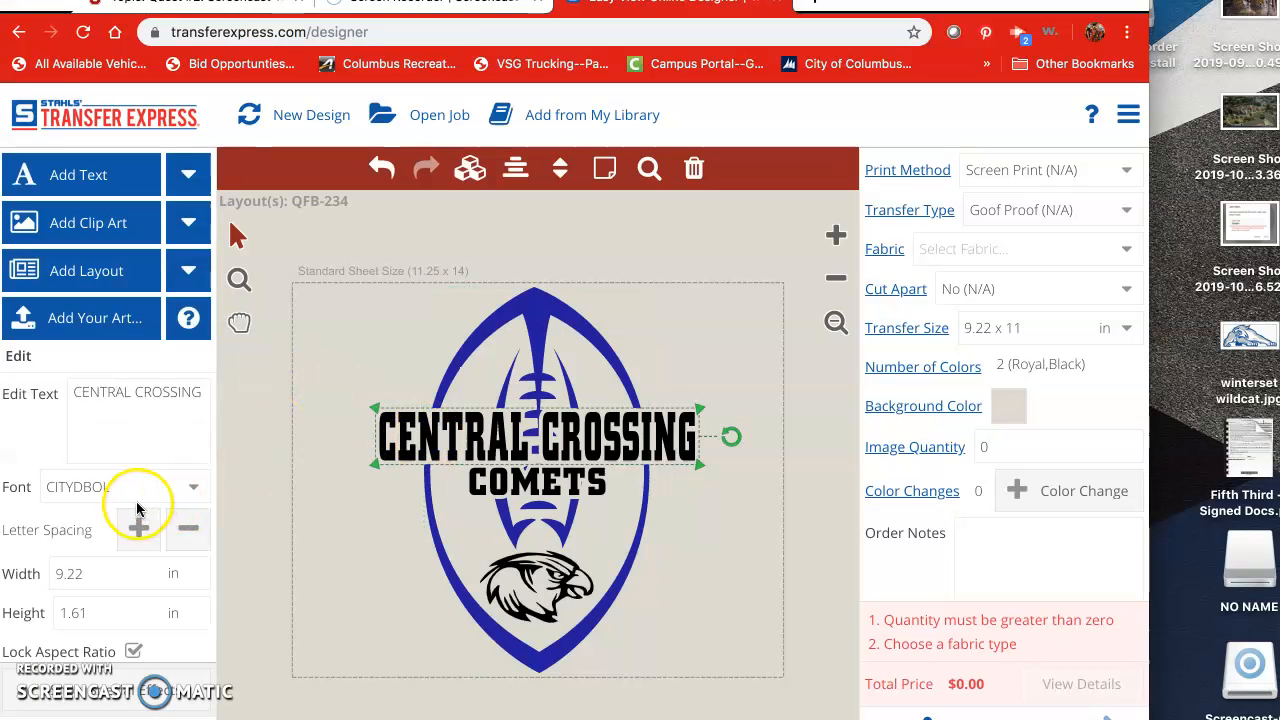
pyautogui.scroll(-2, 138, 508)
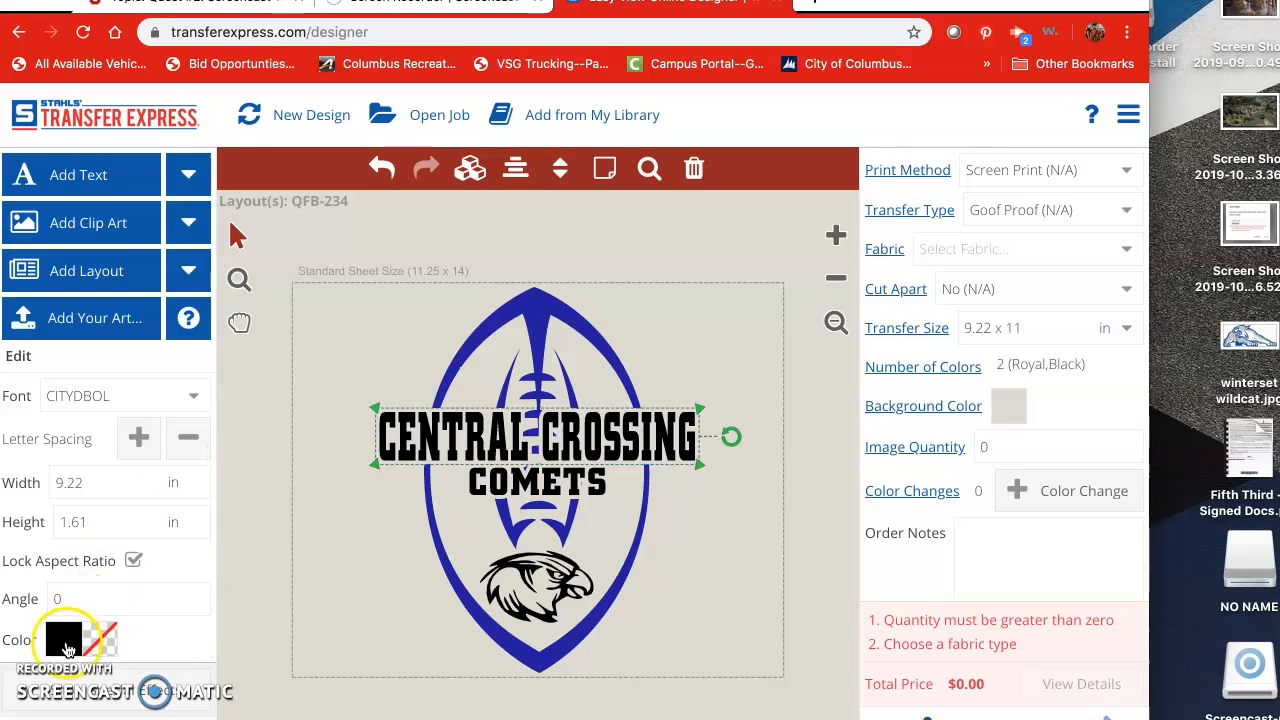
pyautogui.click(64, 640)
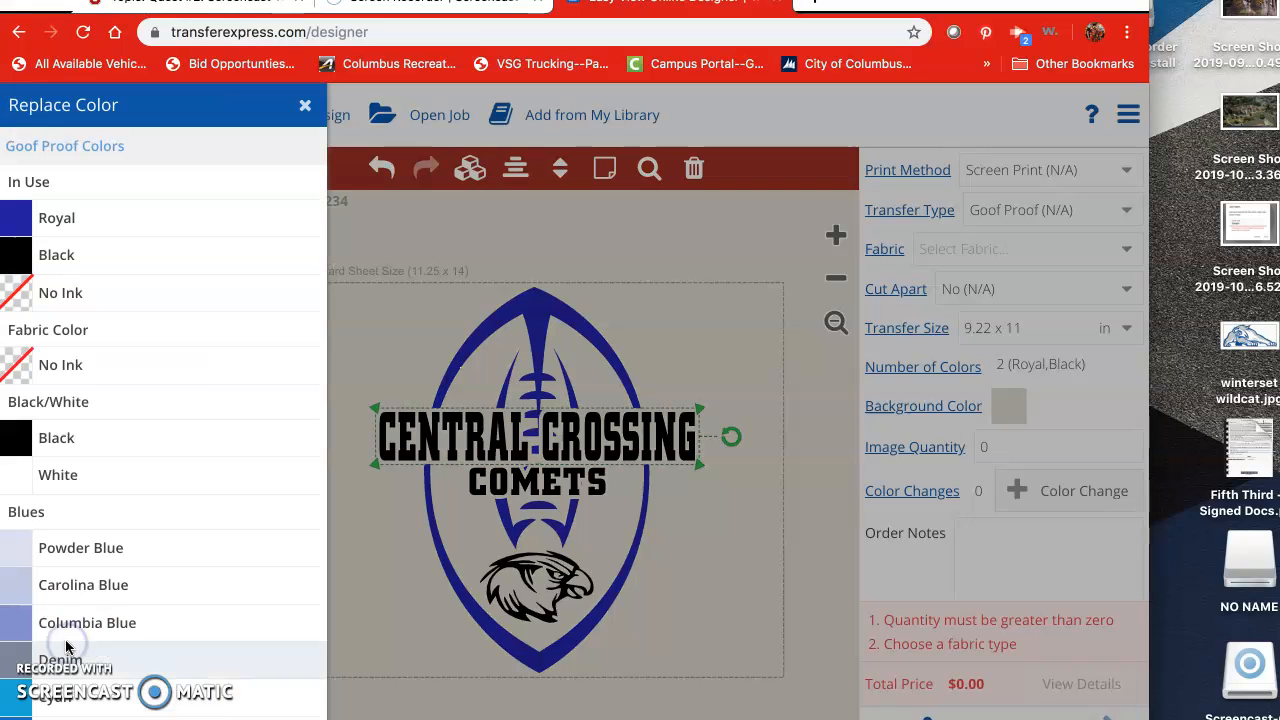
pyautogui.click(105, 220)
pyautogui.click(555, 485)
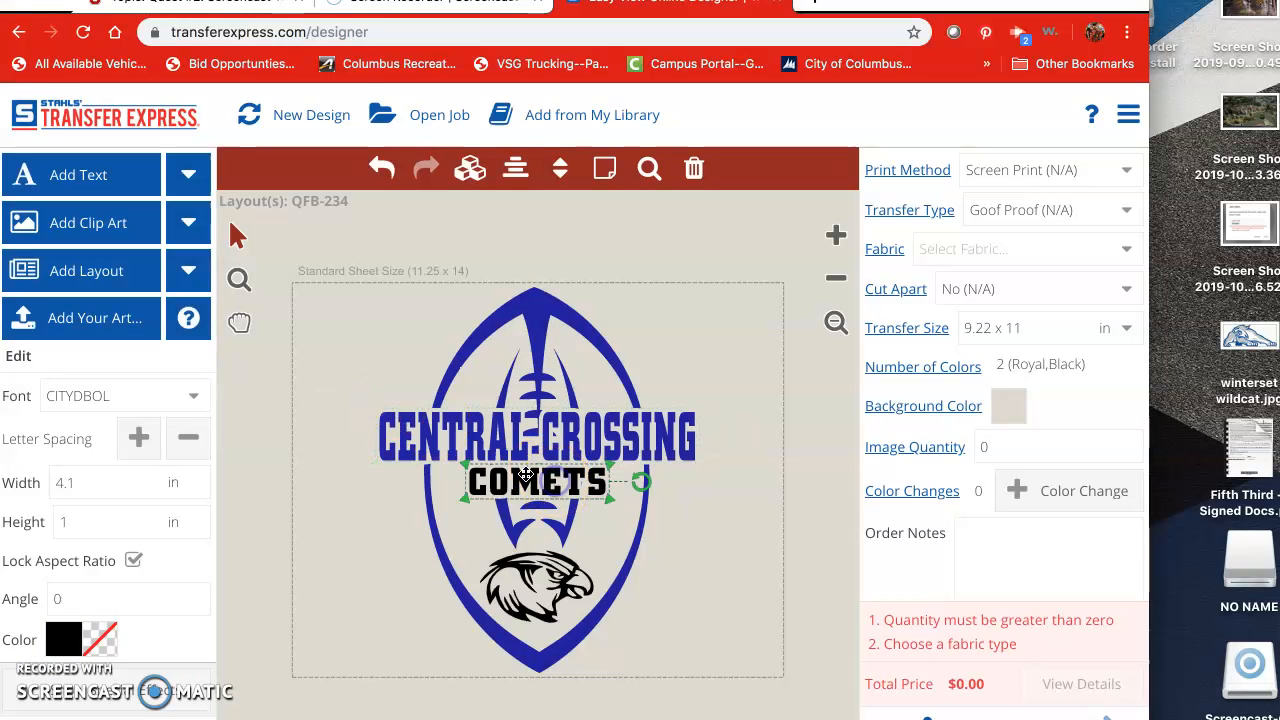
pyautogui.click(64, 640)
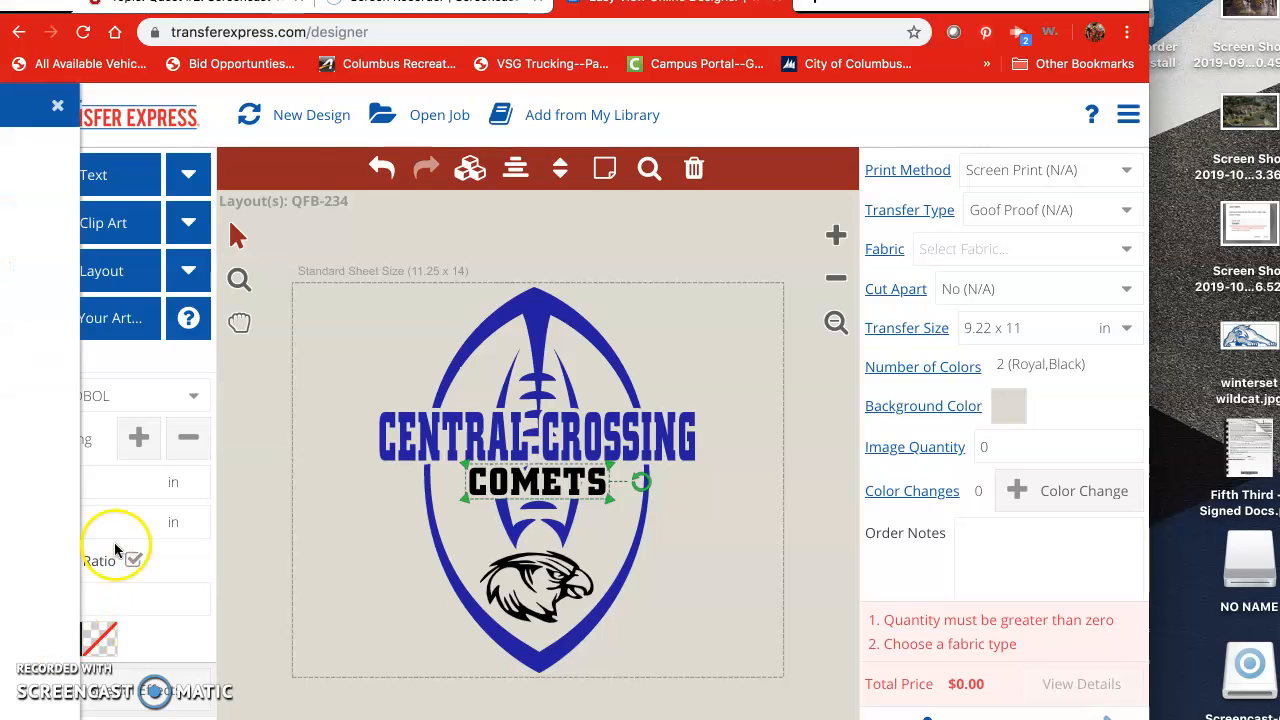
pyautogui.click(86, 220)
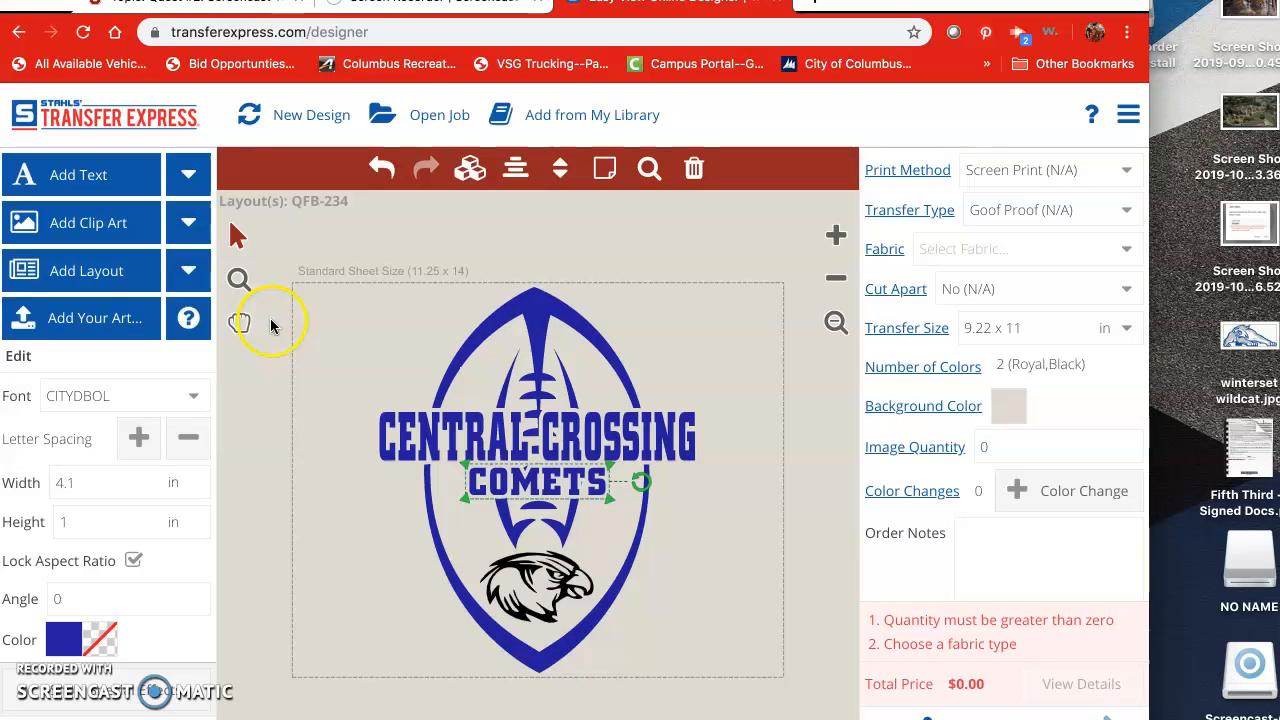
pyautogui.click(555, 603)
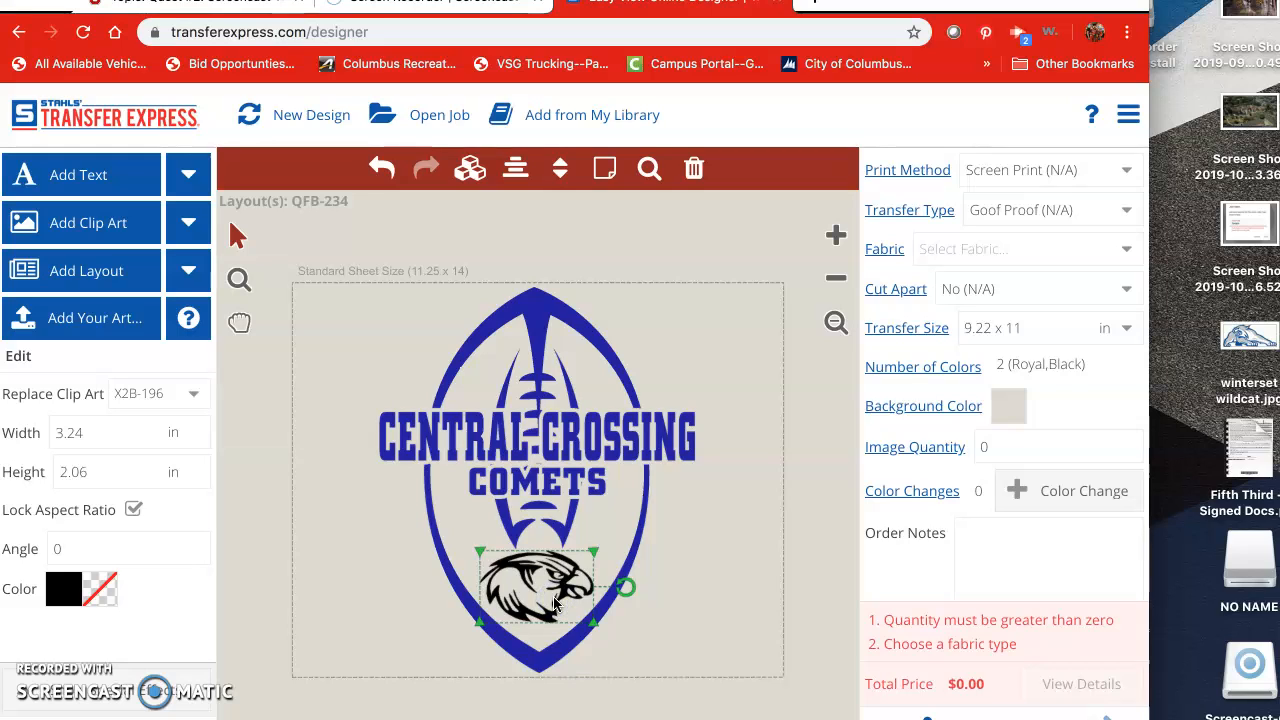
# Step: Delete the eagle and add comet clip art X6L-60 from a 'comet' search
pyautogui.click(704, 181)
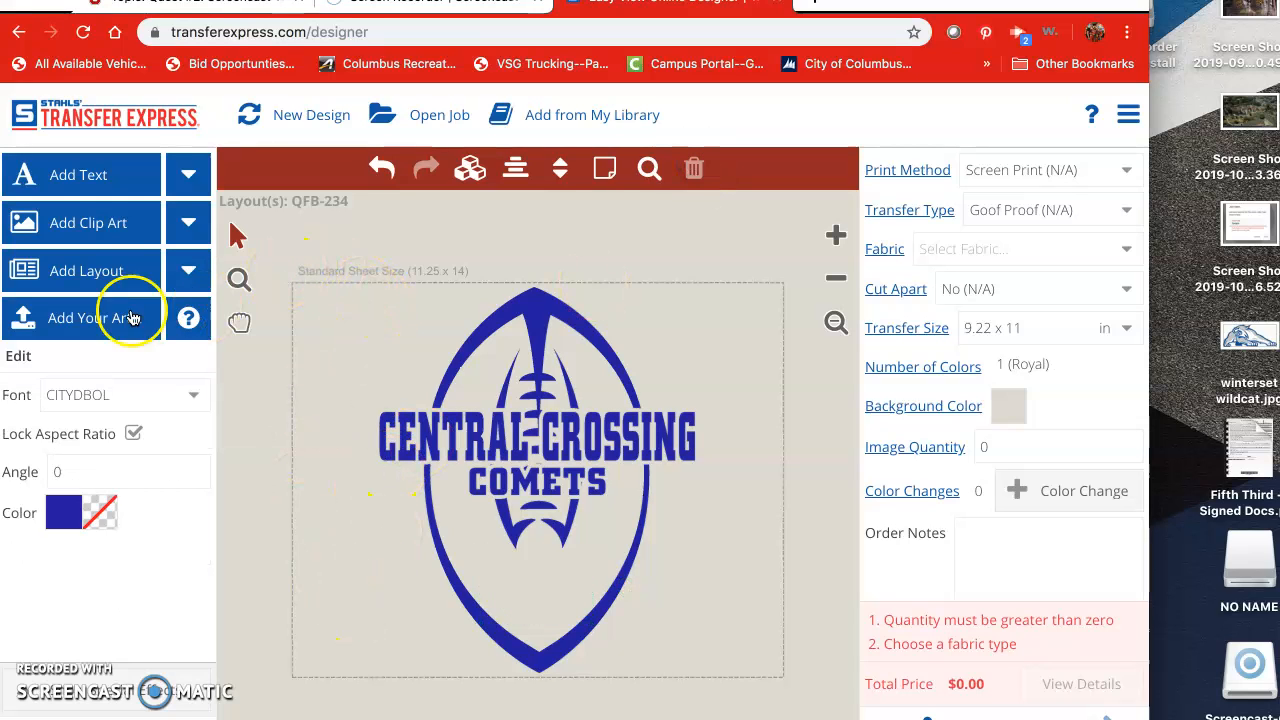
pyautogui.click(123, 223)
pyautogui.click(490, 190)
pyautogui.write('co')
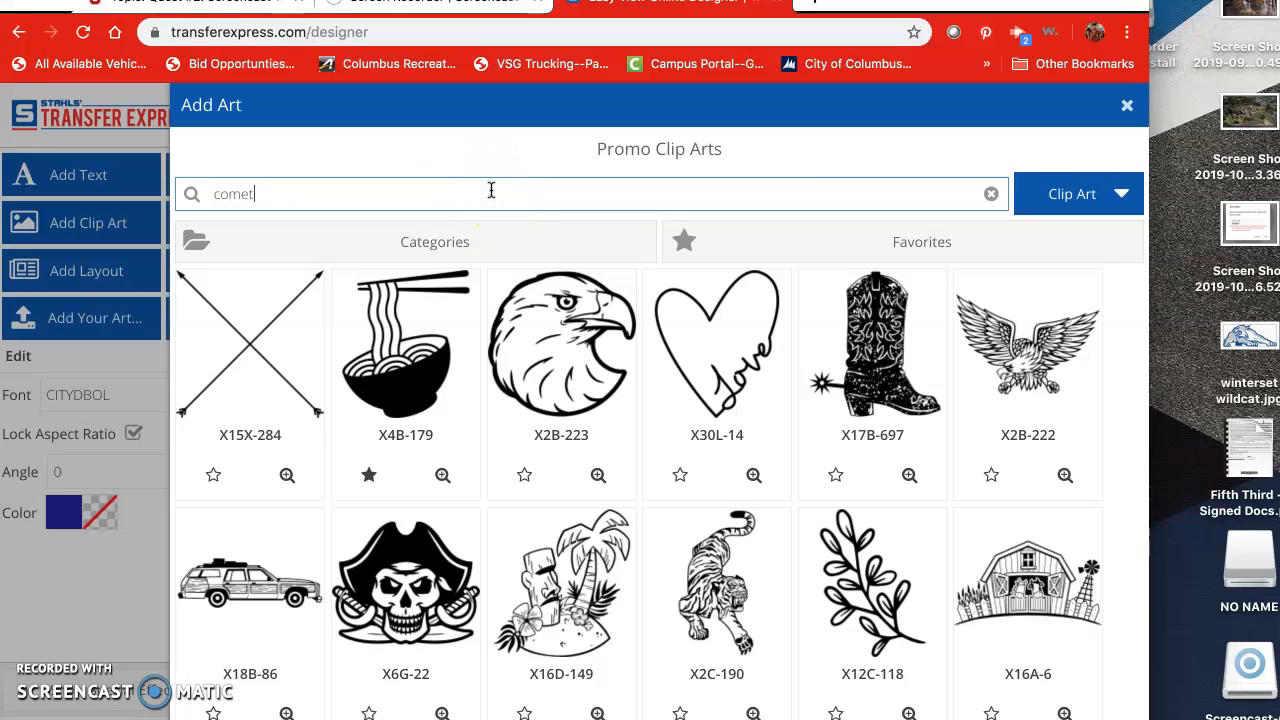
pyautogui.write('met')
pyautogui.press('Return')
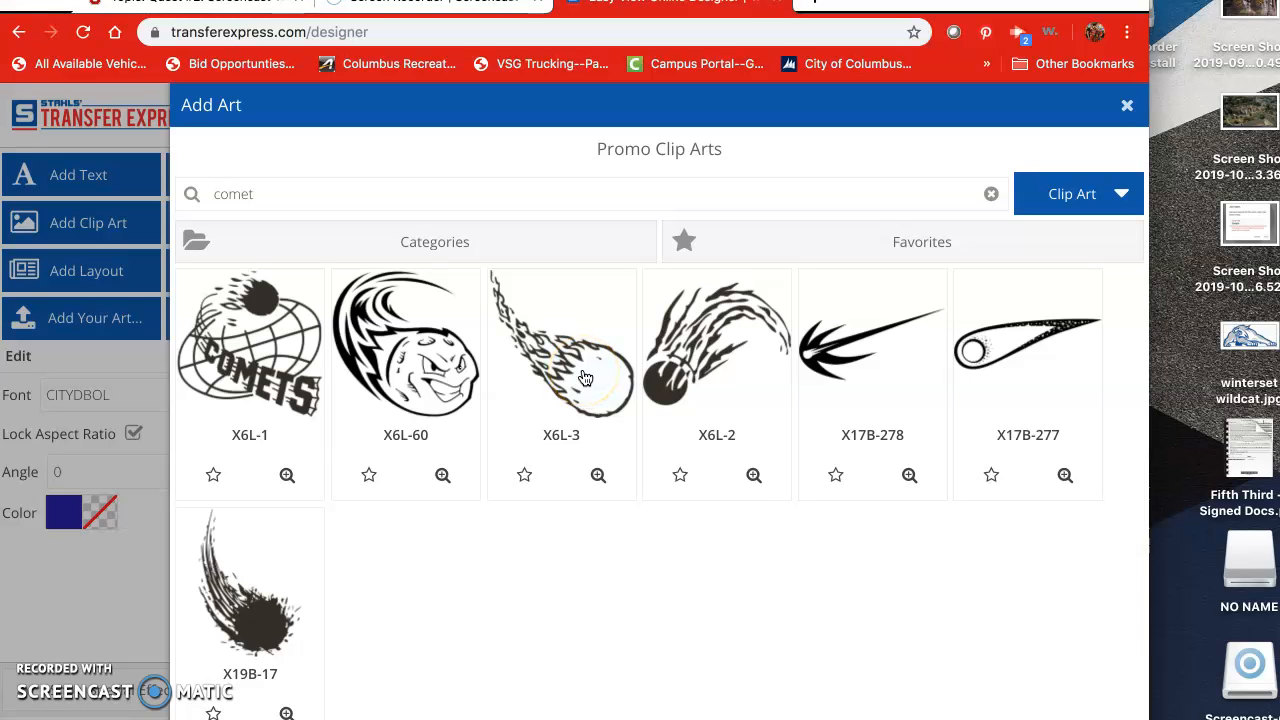
pyautogui.click(417, 378)
# Step: Resize the comet to 2.19 x 2.17 in at the football's bottom and make it Royal
pyautogui.moveTo(544, 487); pyautogui.dragTo(539, 577)
pyautogui.moveTo(611, 493); pyautogui.dragTo(564, 566)
pyautogui.moveTo(516, 609); pyautogui.dragTo(546, 595)
pyautogui.moveTo(482, 640); pyautogui.dragTo(568, 591)
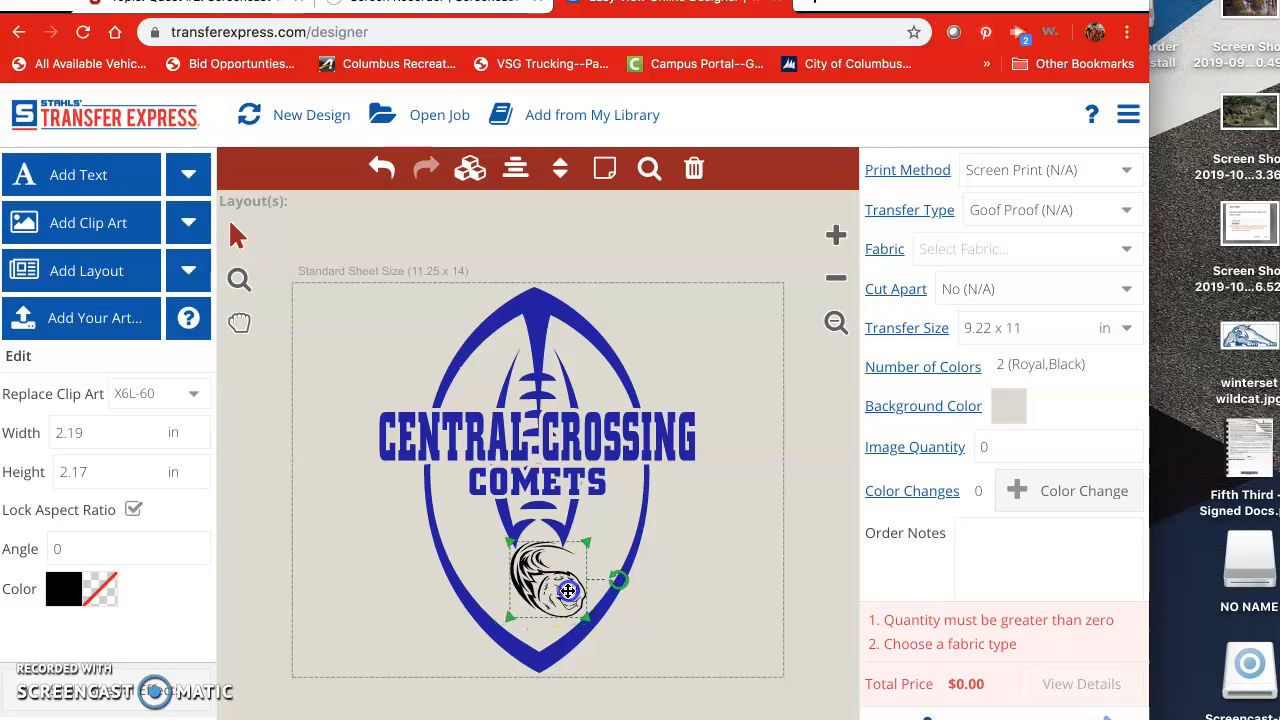
pyautogui.click(67, 596)
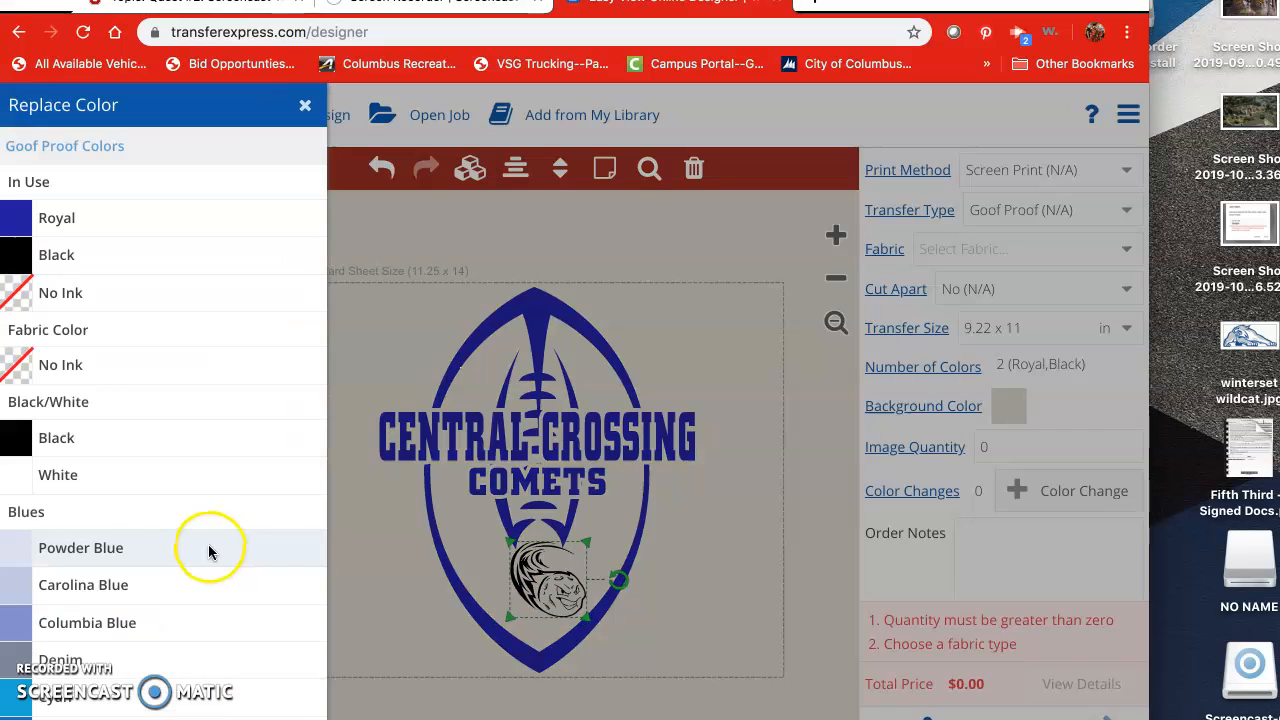
pyautogui.click(55, 230)
pyautogui.click(214, 318)
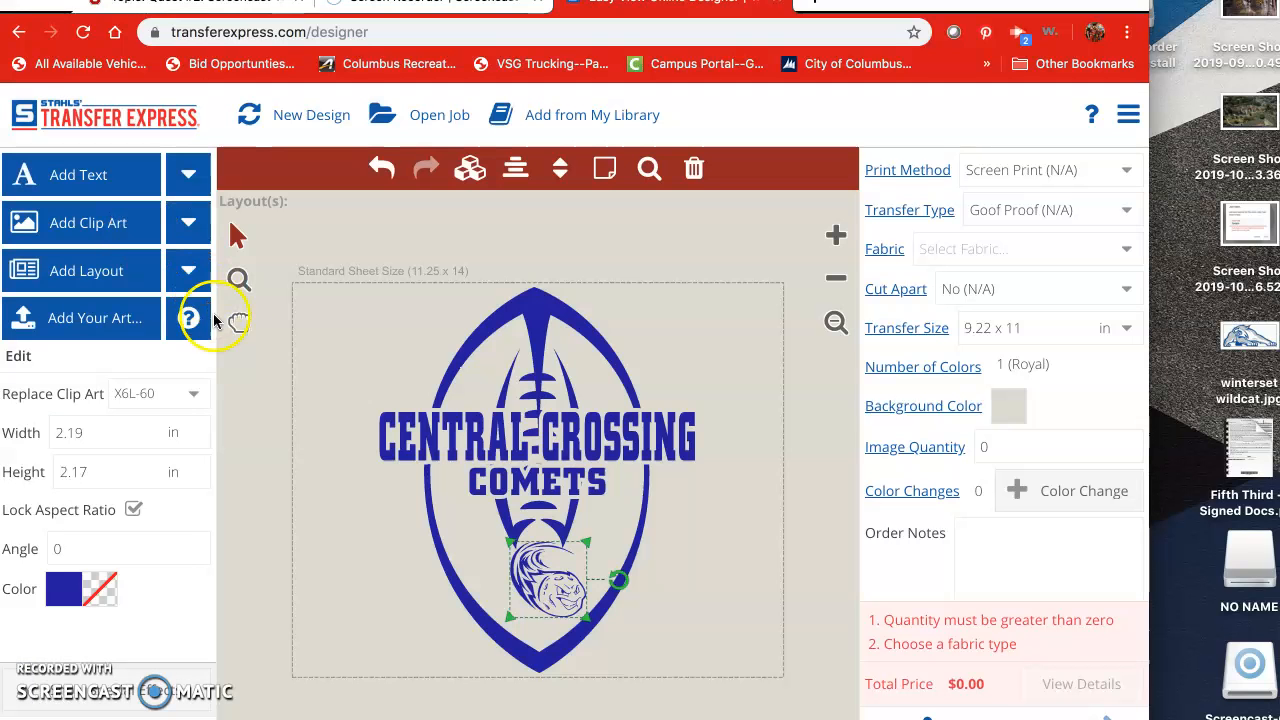
# Step: Set the design's background colour to Charcoal from the Greys
pyautogui.click(975, 411)
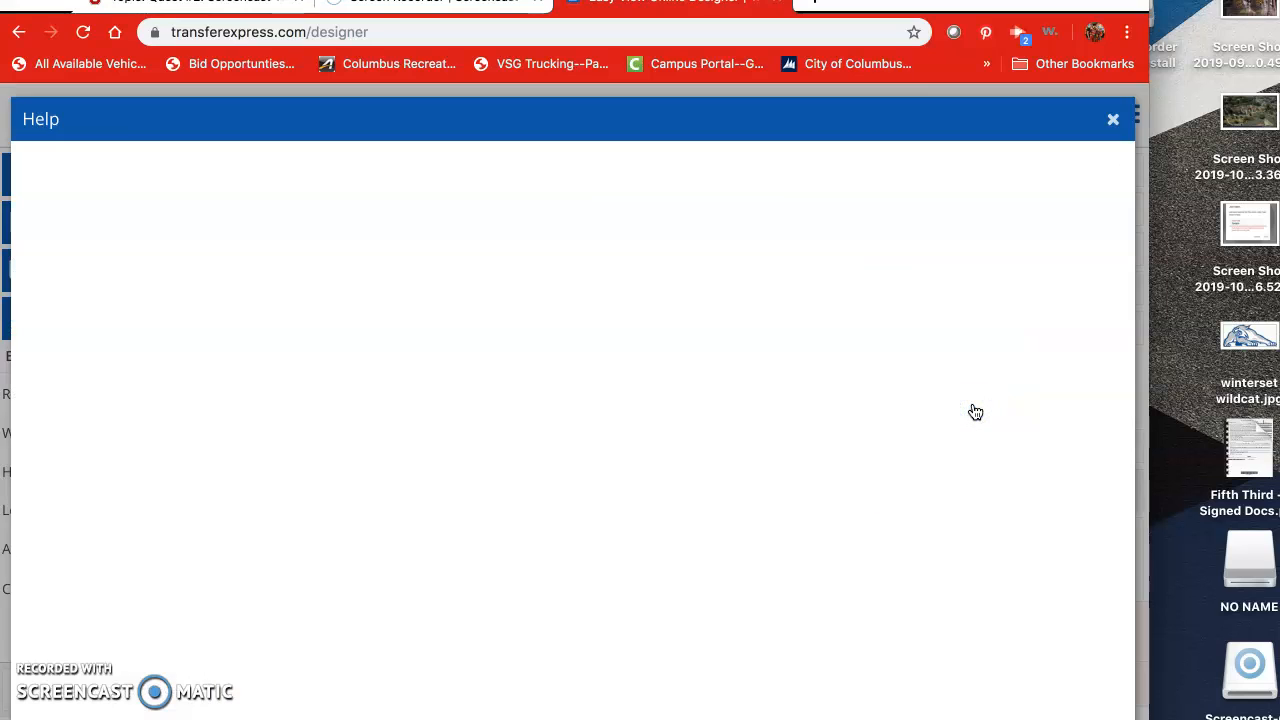
pyautogui.click(1112, 124)
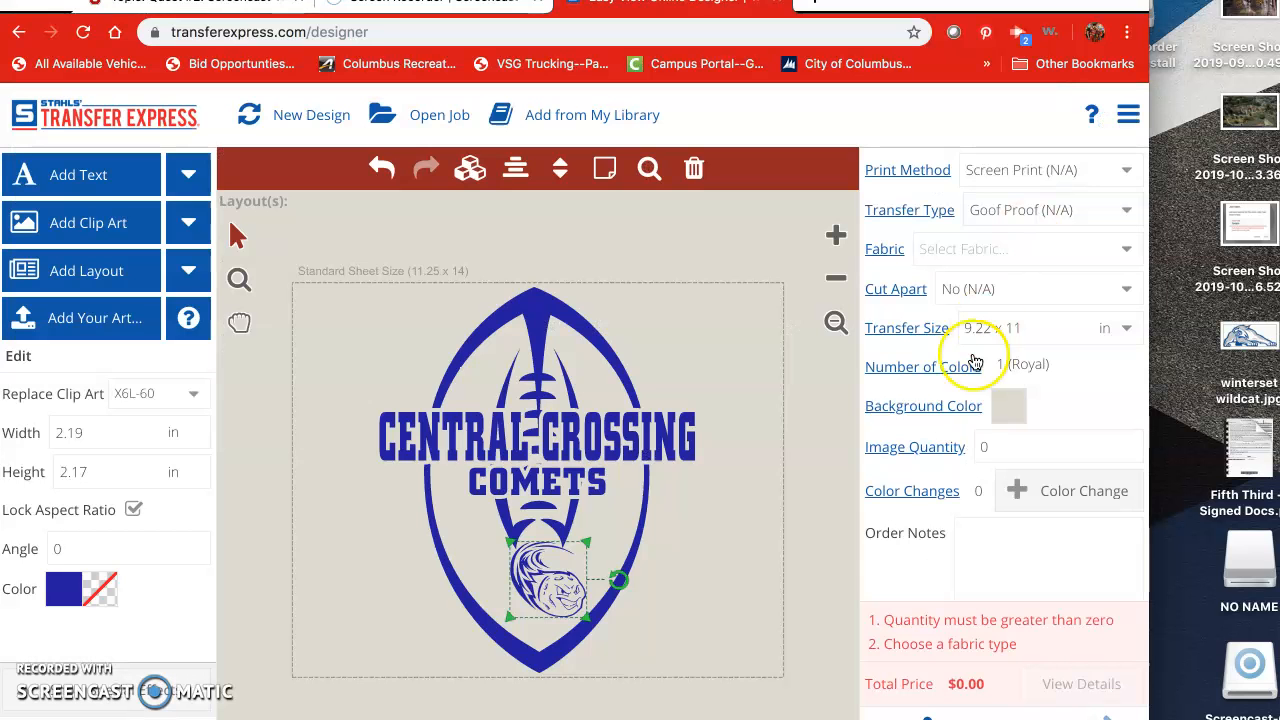
pyautogui.click(1011, 410)
pyautogui.scroll(-3, 965, 510)
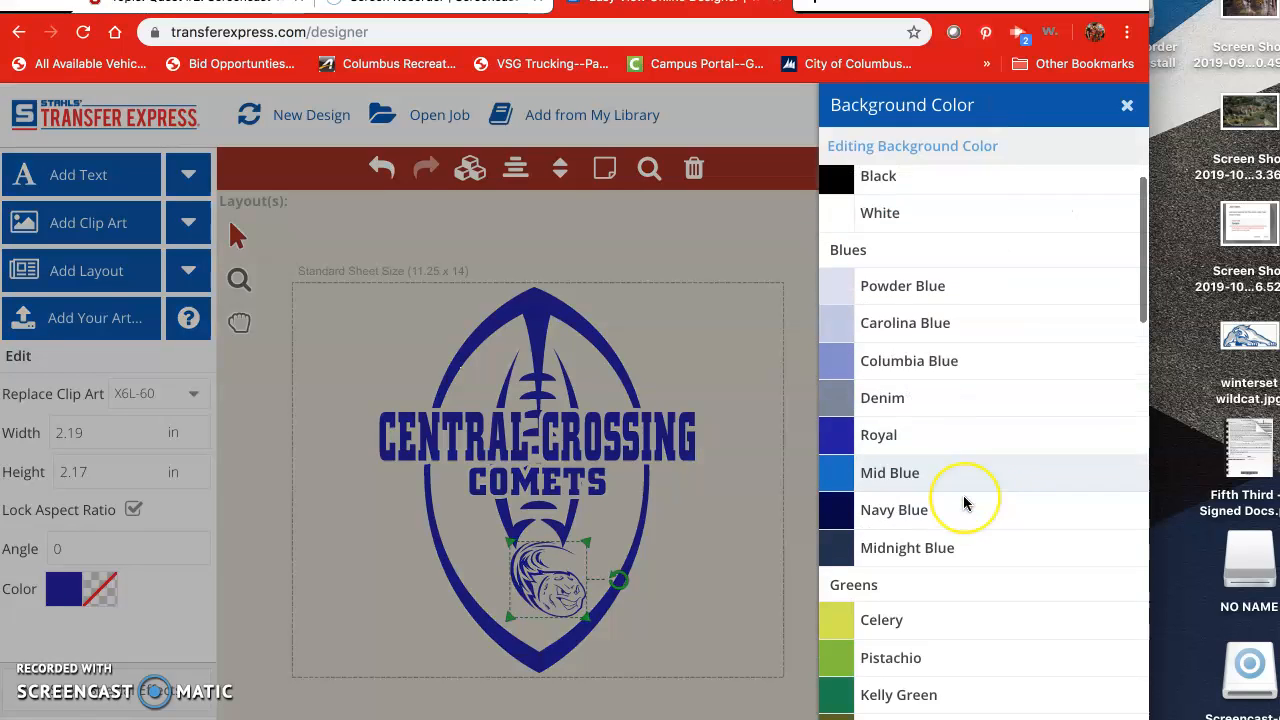
pyautogui.scroll(-5, 965, 502)
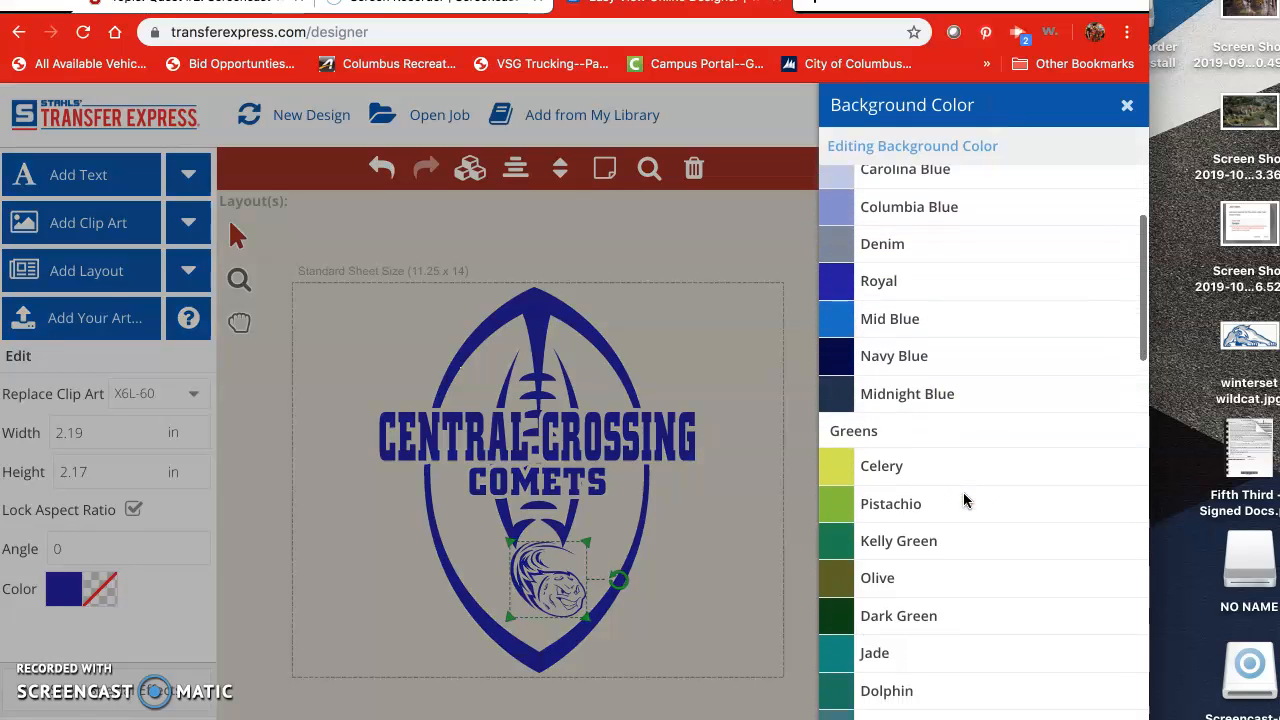
pyautogui.scroll(-6, 965, 500)
pyautogui.click(962, 465)
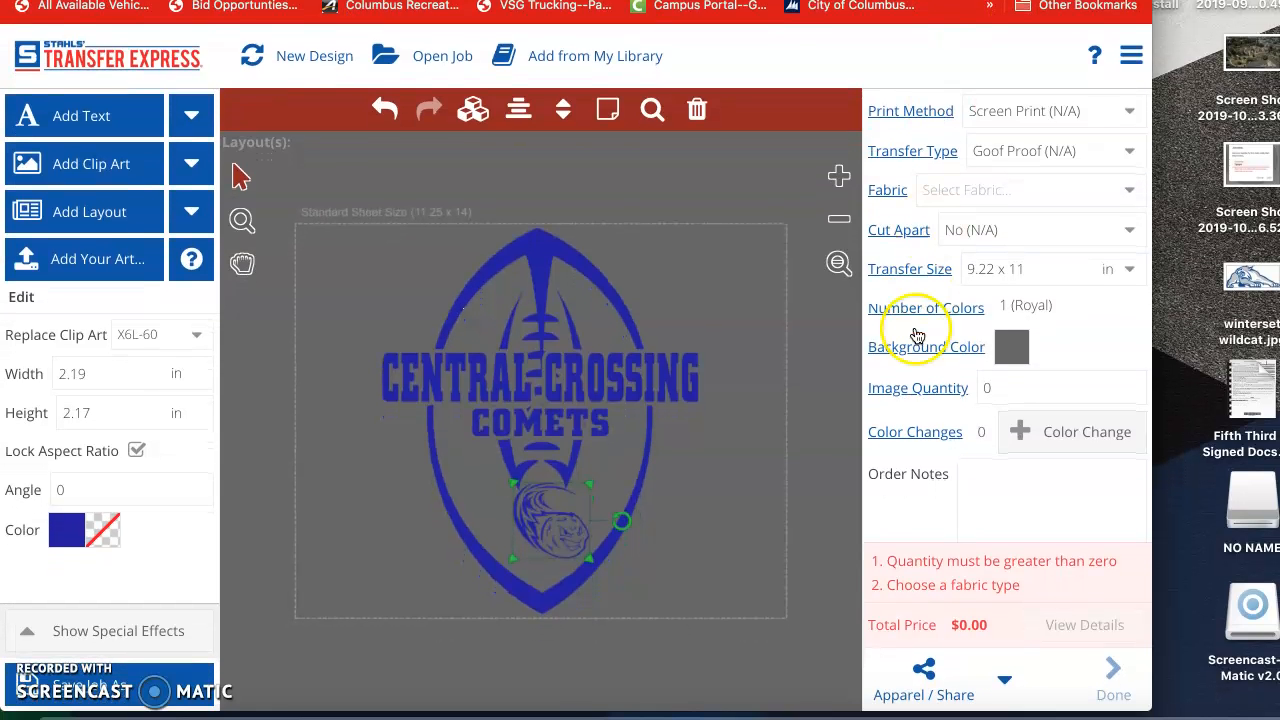
# Step: Preview the design on a Port & Company PC78H hoodie in Athletic Heather
pyautogui.click(923, 676)
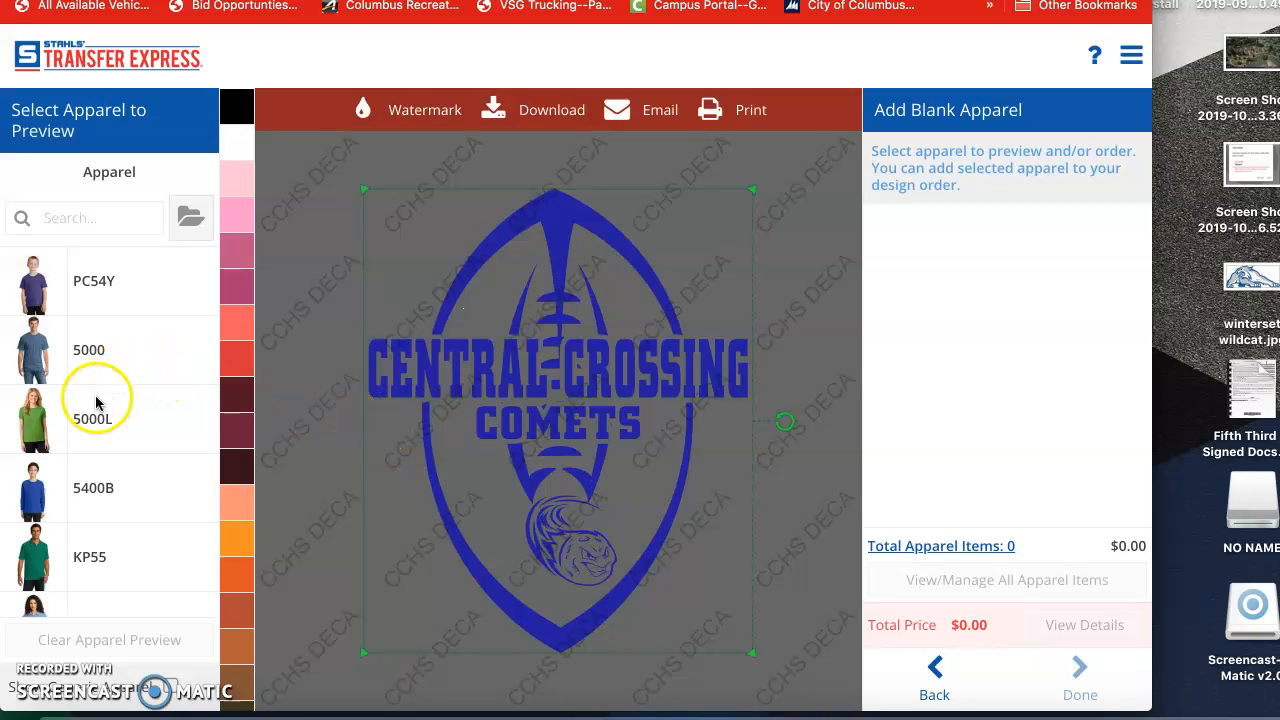
pyautogui.scroll(-5, 75, 415)
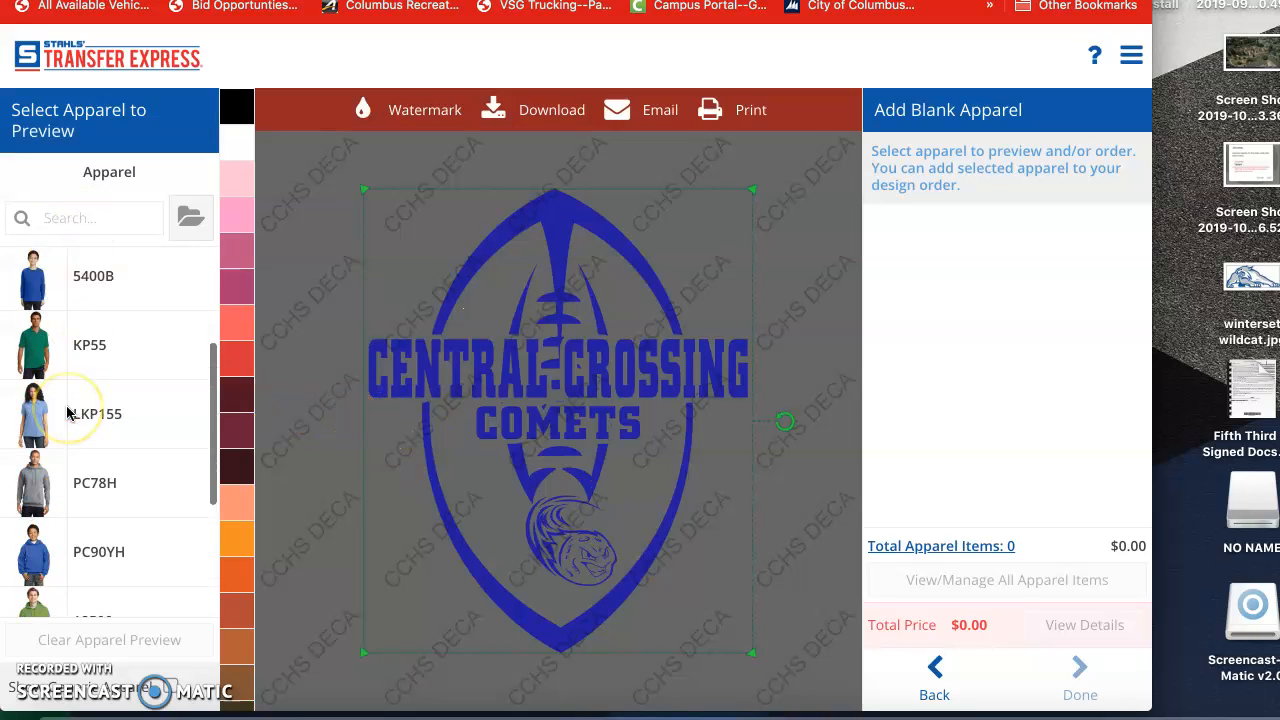
pyautogui.scroll(-4, 67, 413)
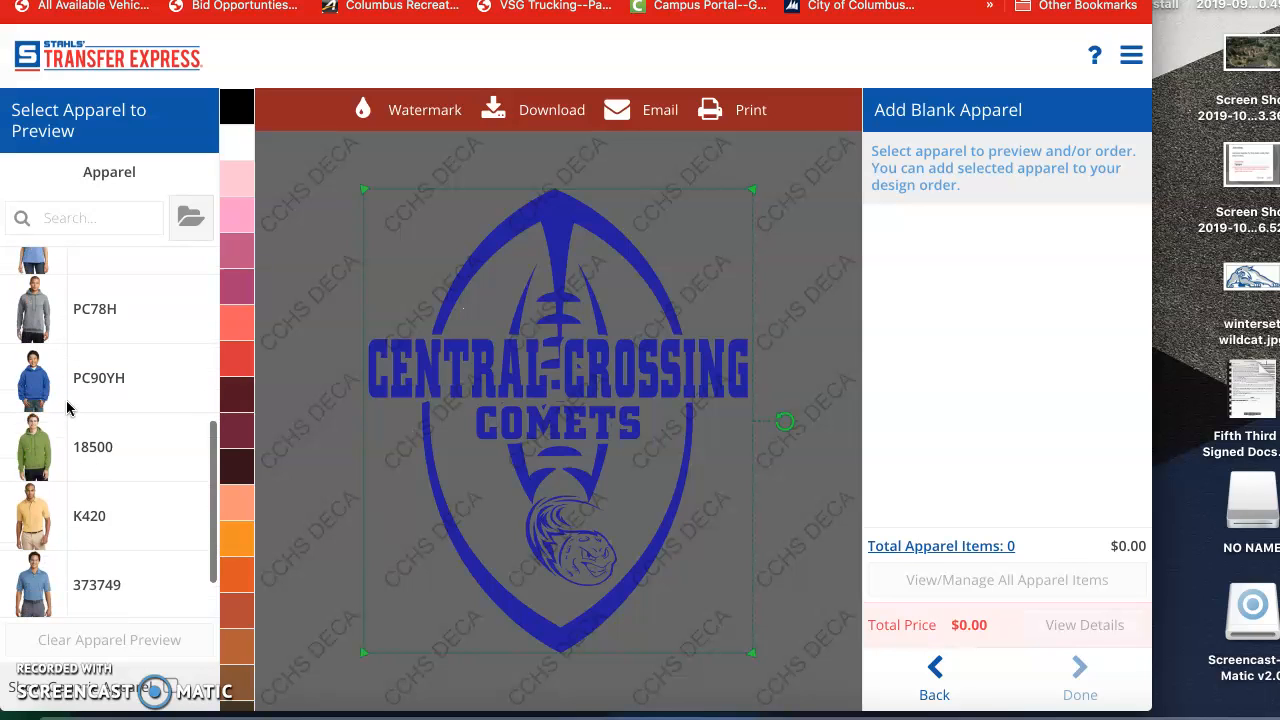
pyautogui.scroll(1, 67, 407)
pyautogui.click(32, 340)
pyautogui.click(113, 343)
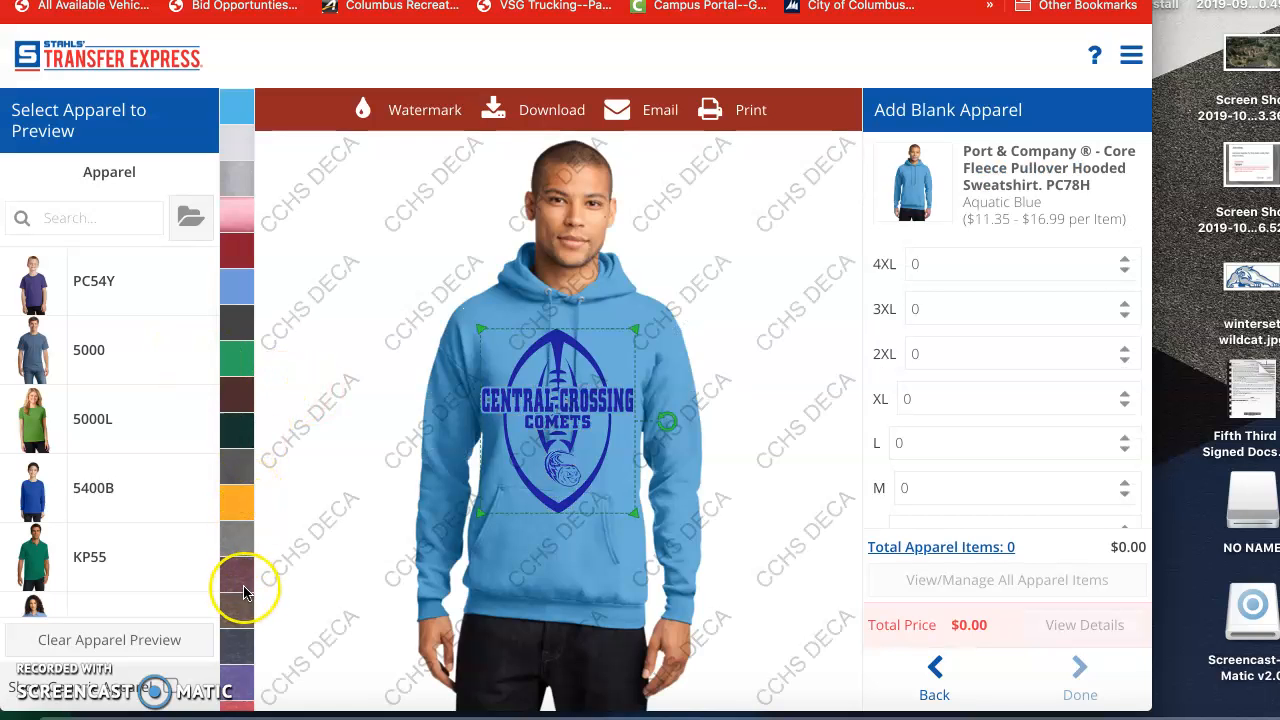
pyautogui.scroll(-3, 245, 590)
pyautogui.scroll(3, 243, 585)
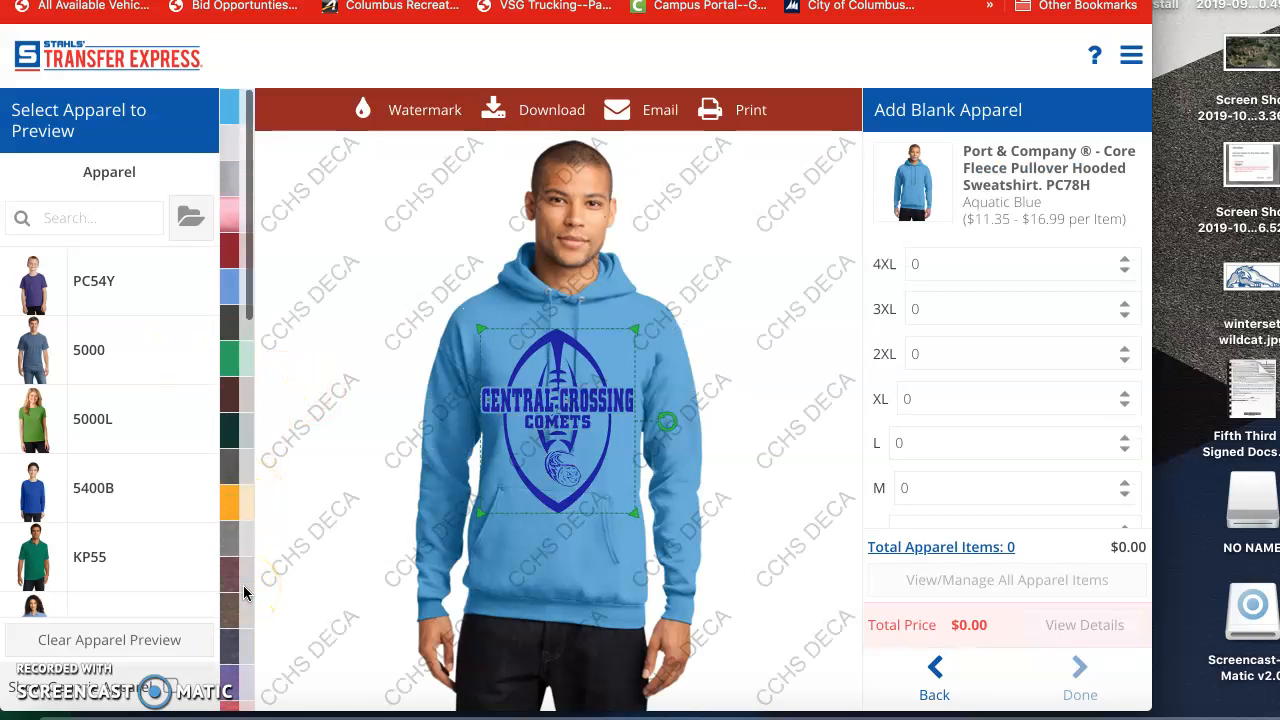
pyautogui.click(231, 177)
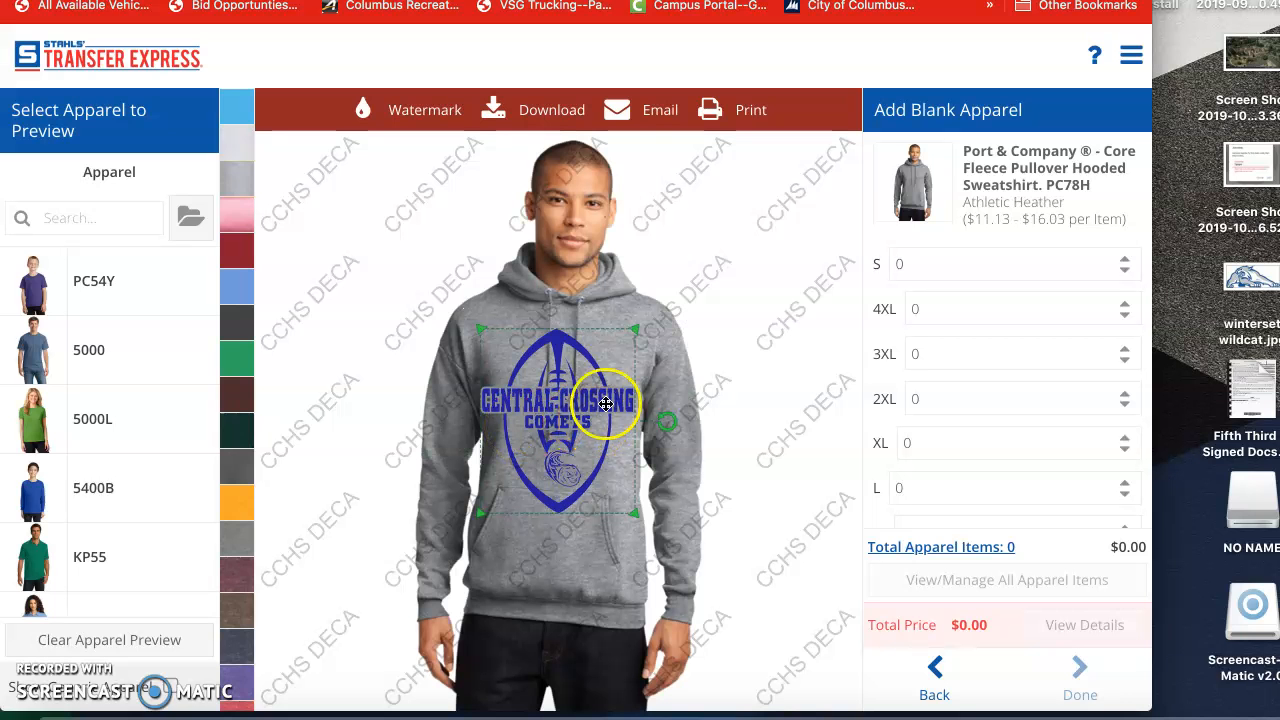
# Step: Shrink the Comets logo and centre it on the hoodie's chest
pyautogui.click(436, 113)
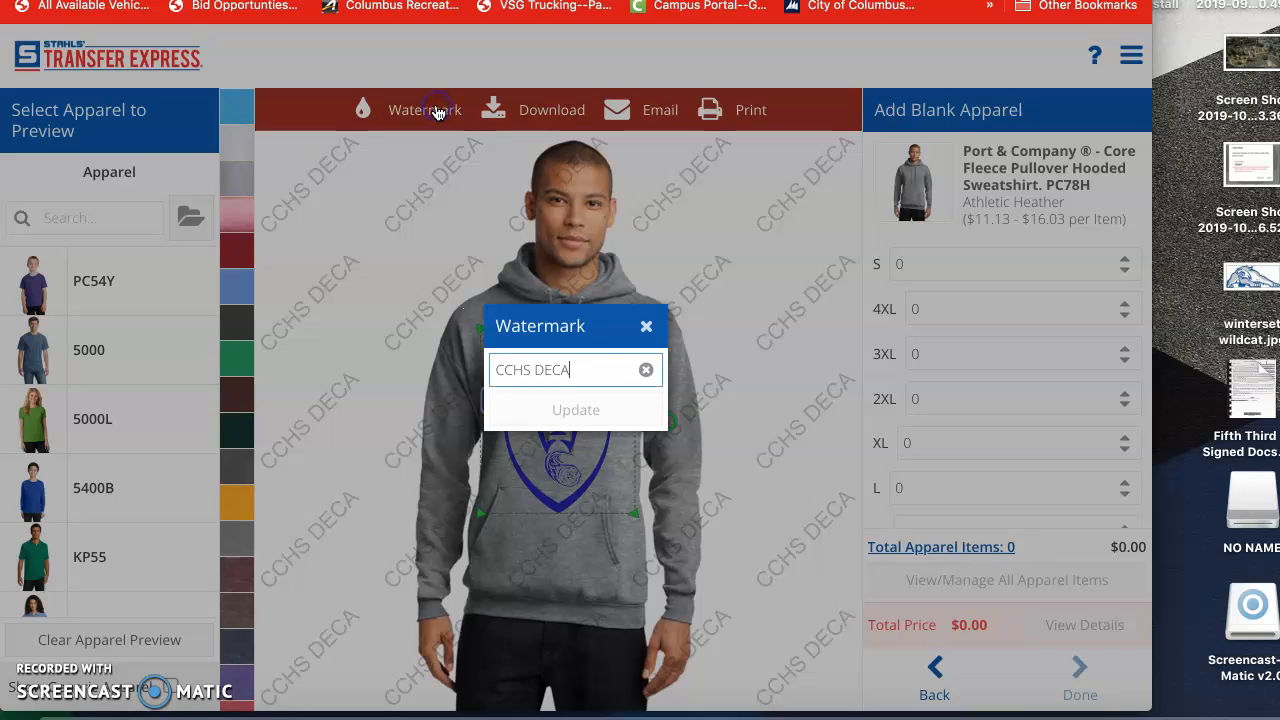
pyautogui.click(646, 327)
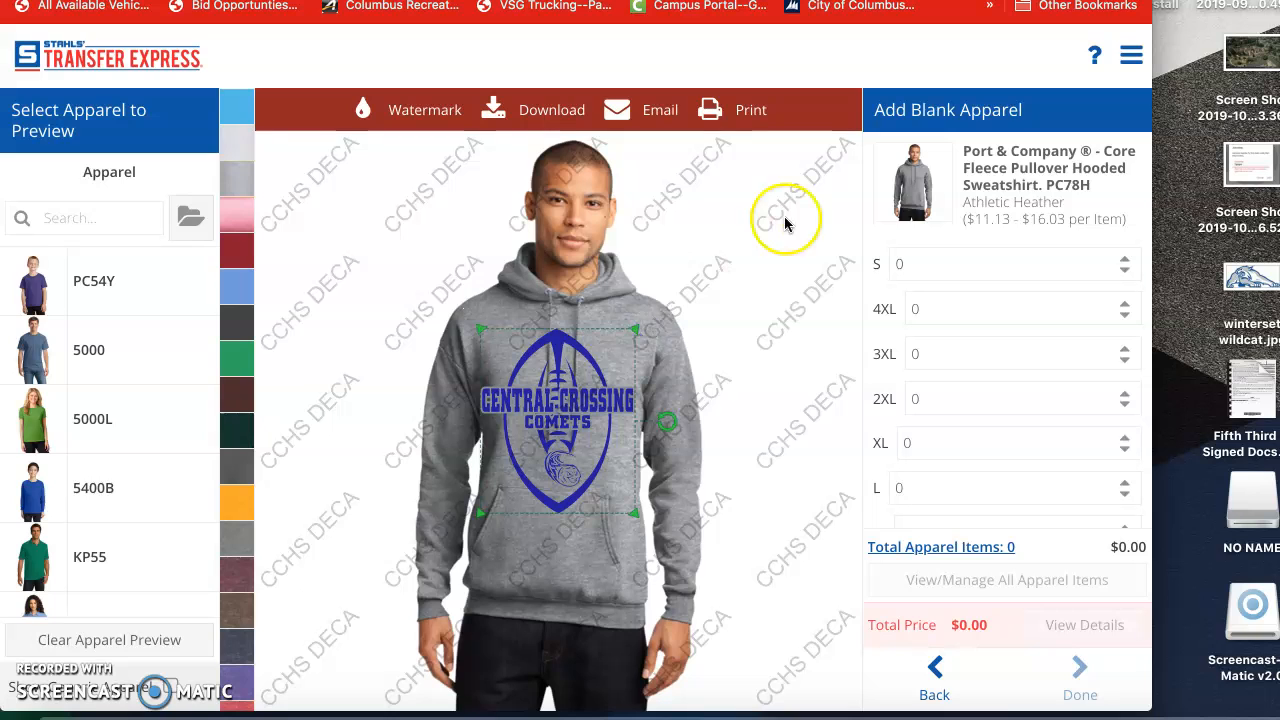
pyautogui.click(778, 364)
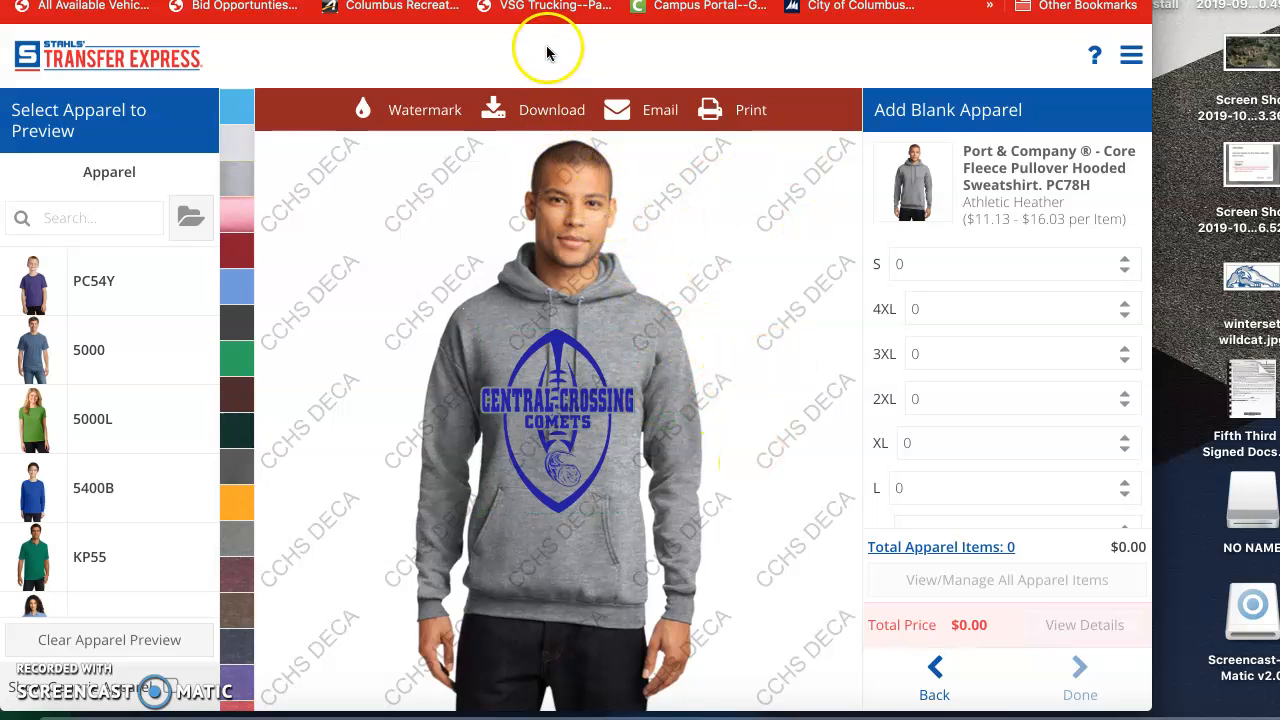
pyautogui.moveTo(565, 386)
pyautogui.mouseDown()
pyautogui.moveTo(570, 455)
pyautogui.moveTo(576, 380)
pyautogui.mouseUp()
pyautogui.click(643, 330)
pyautogui.moveTo(643, 330); pyautogui.dragTo(615, 353)
pyautogui.moveTo(544, 413); pyautogui.dragTo(551, 395)
pyautogui.click(646, 309)
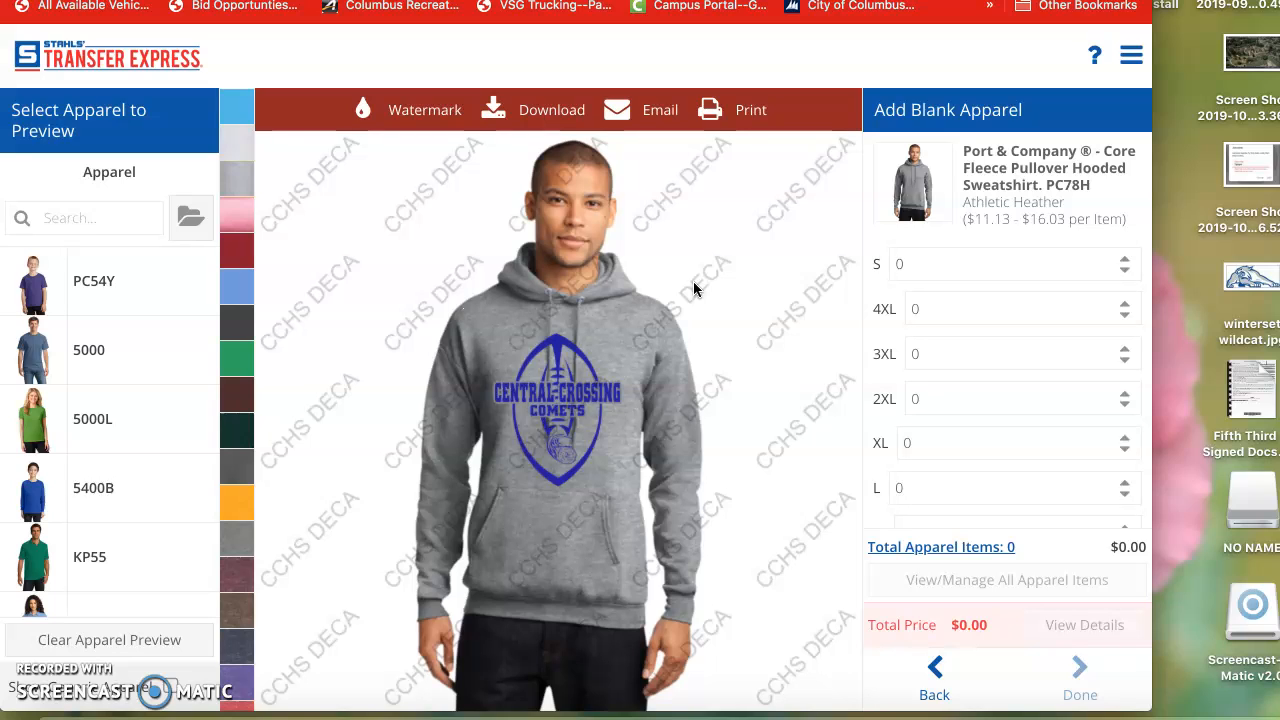
# Step: Return from the hoodie preview to the 9.22 x 11 in transfer design editor
pyautogui.click(577, 405)
pyautogui.click(931, 664)
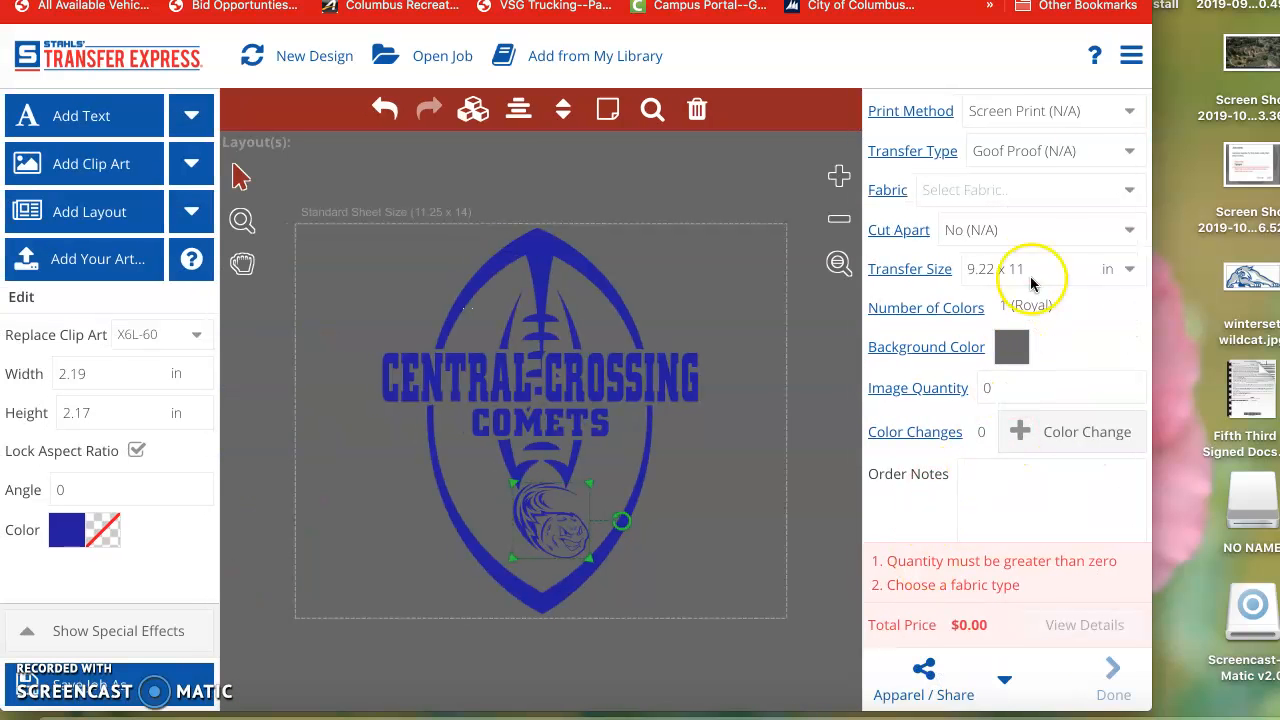
# Step: Price 50 Screen Print transfers on 50/50 Cotton/Poly Blend at $2.03 each
pyautogui.click(1108, 114)
pyautogui.click(1096, 197)
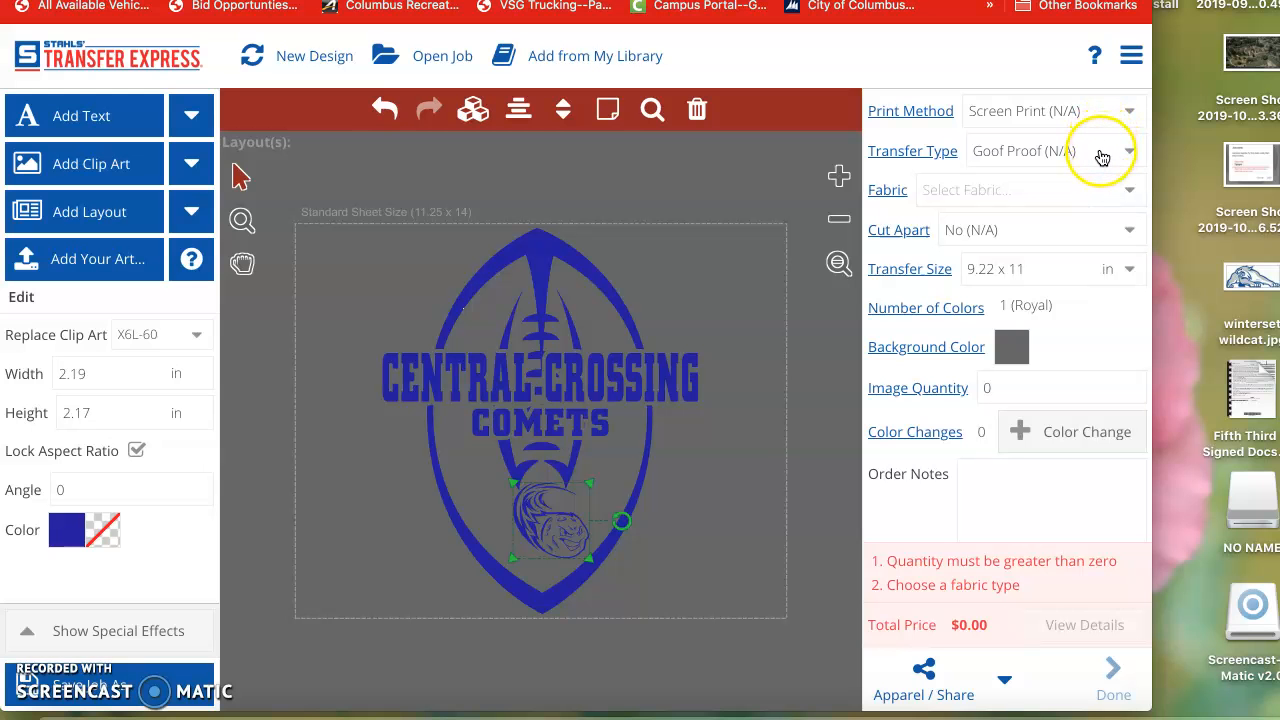
pyautogui.click(1036, 190)
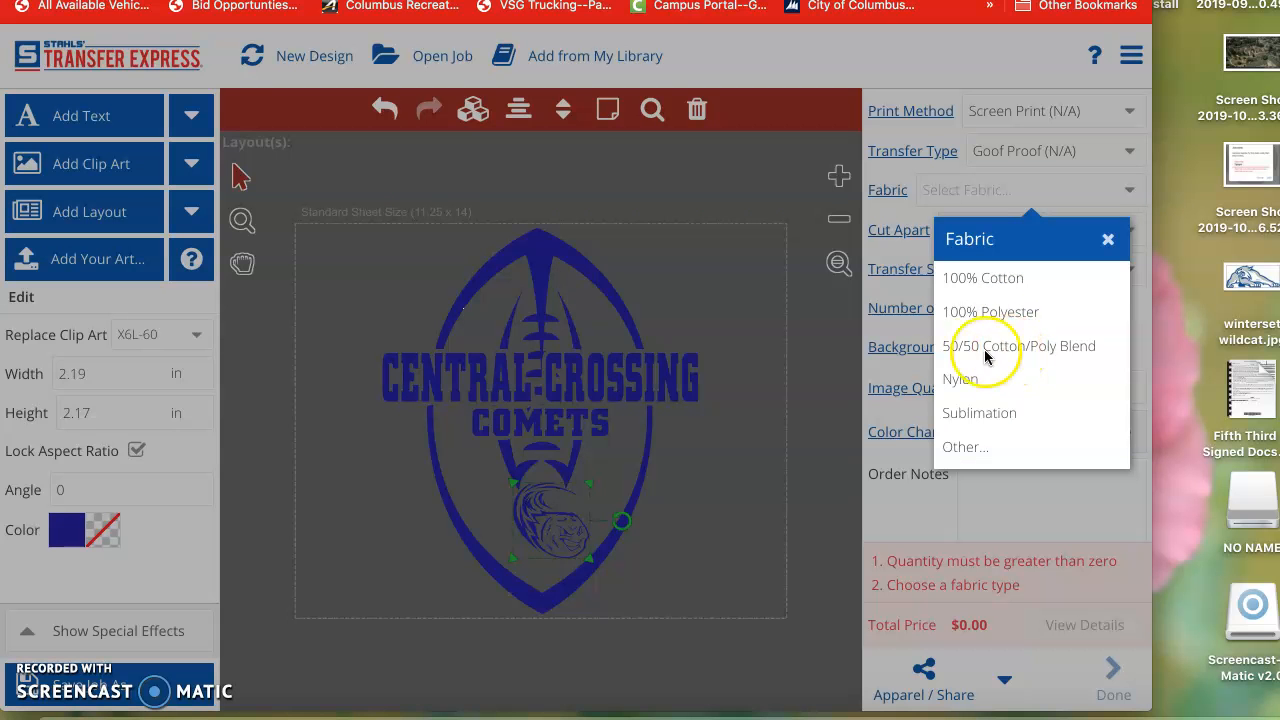
pyautogui.click(1029, 347)
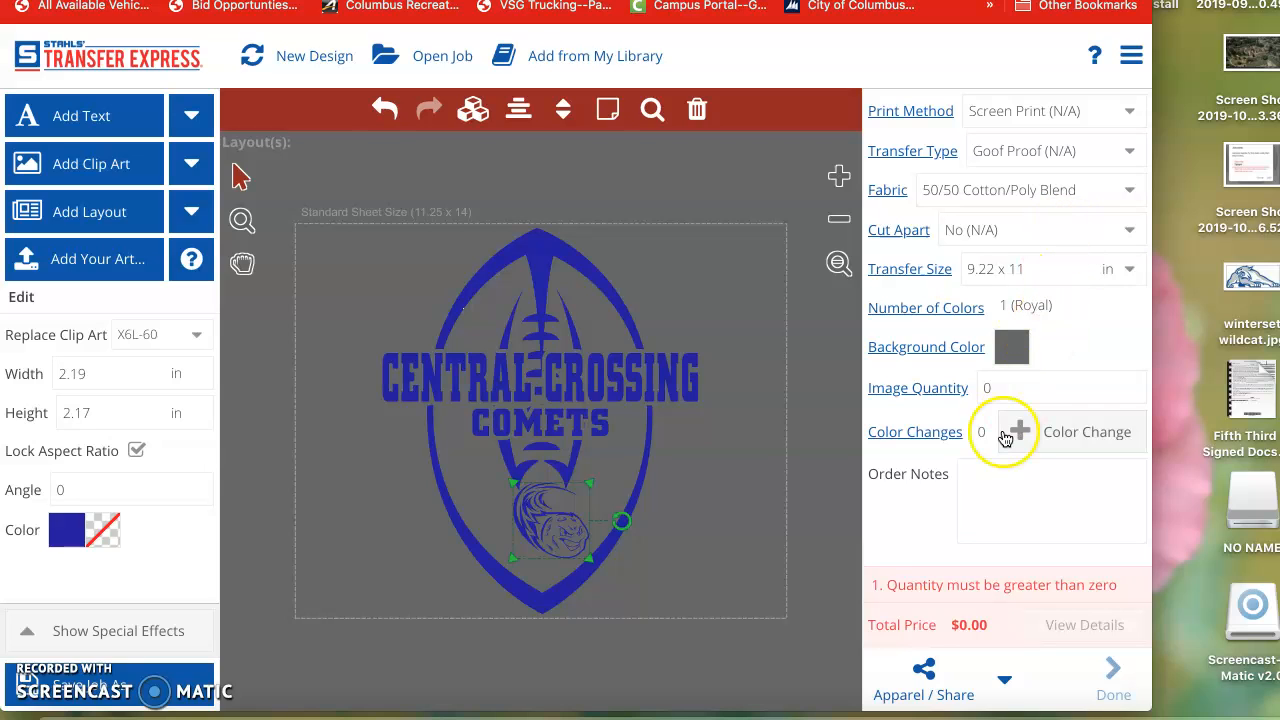
pyautogui.click(1010, 390)
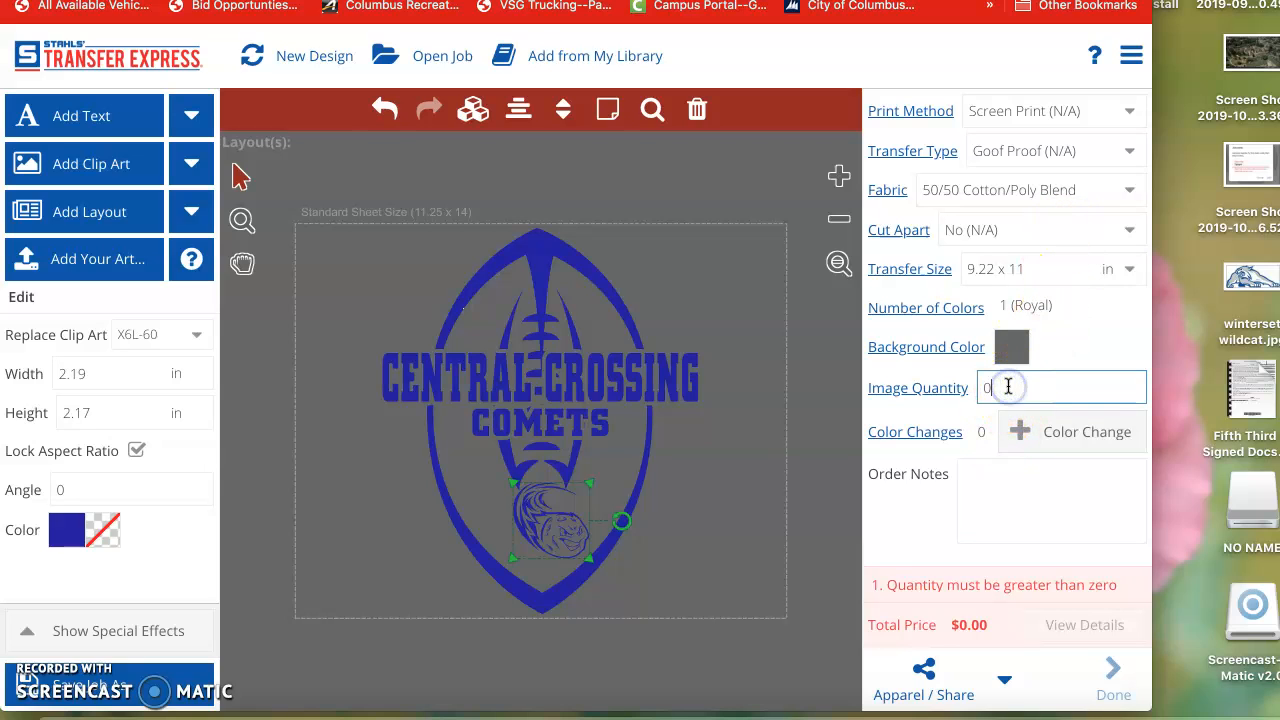
pyautogui.write('50')
pyautogui.press('Tab')
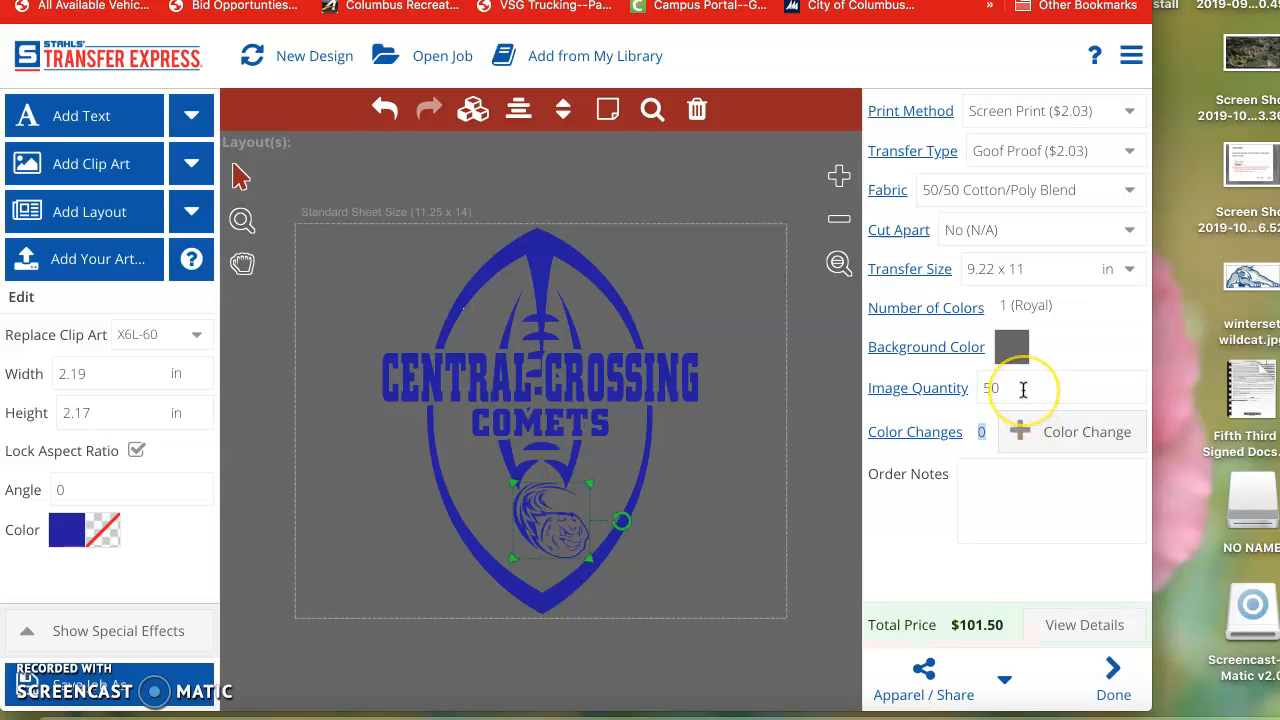
pyautogui.click(990, 495)
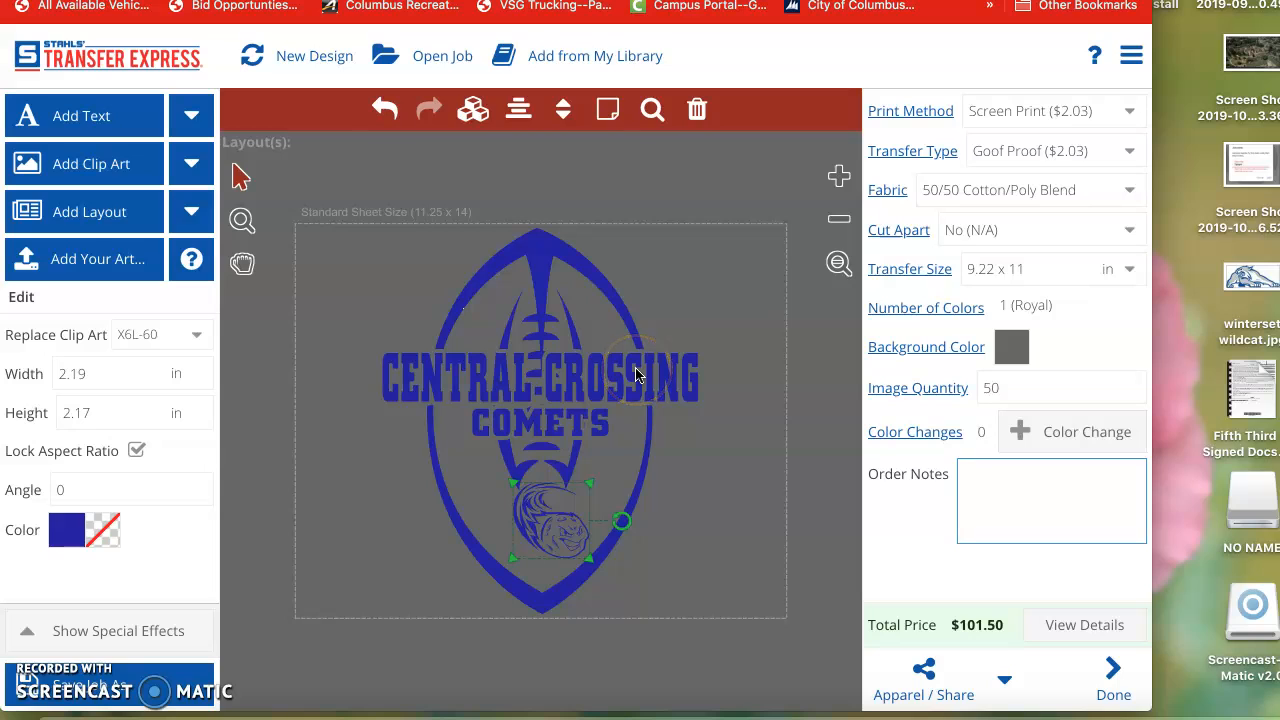
# Step: Change the image quantity from 50 to 25, repricing to $2.78 each
pyautogui.click(1014, 388)
pyautogui.press('BackSpace')
pyautogui.press('BackSpace')
pyautogui.write('25')
pyautogui.press('Tab')
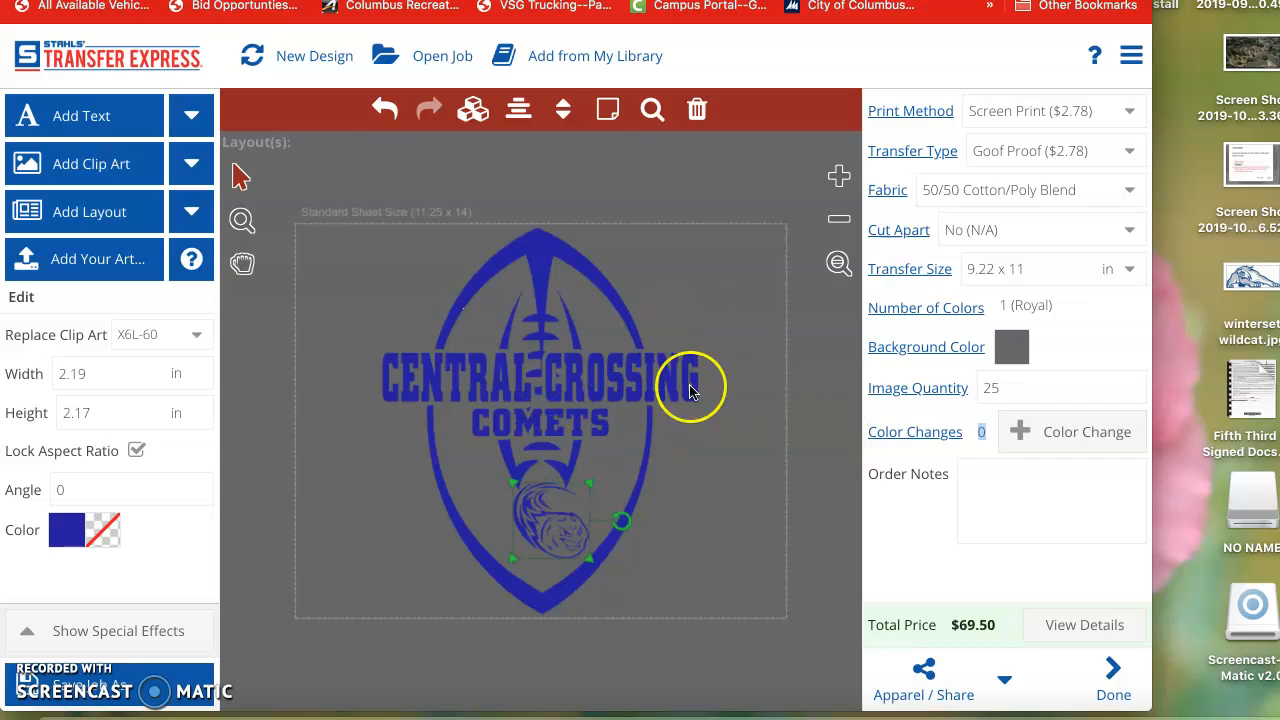
# Step: Save the design as a job named with the customer's full name
pyautogui.click(131, 690)
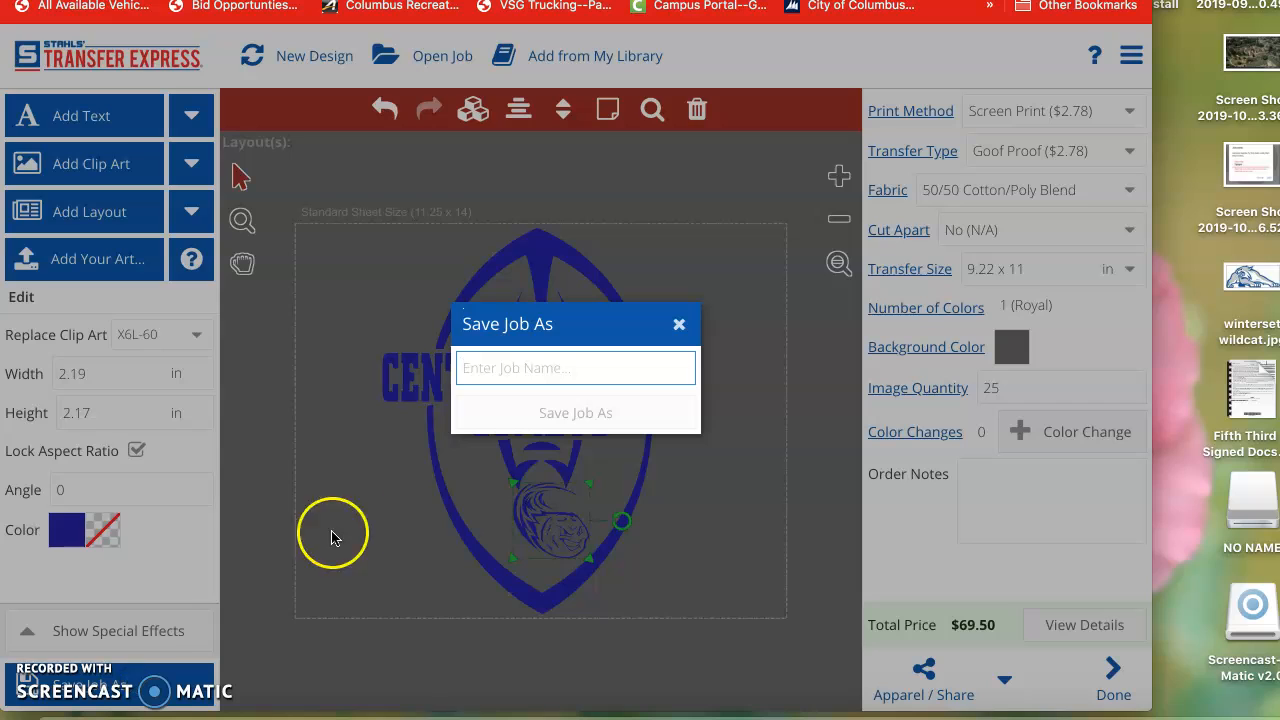
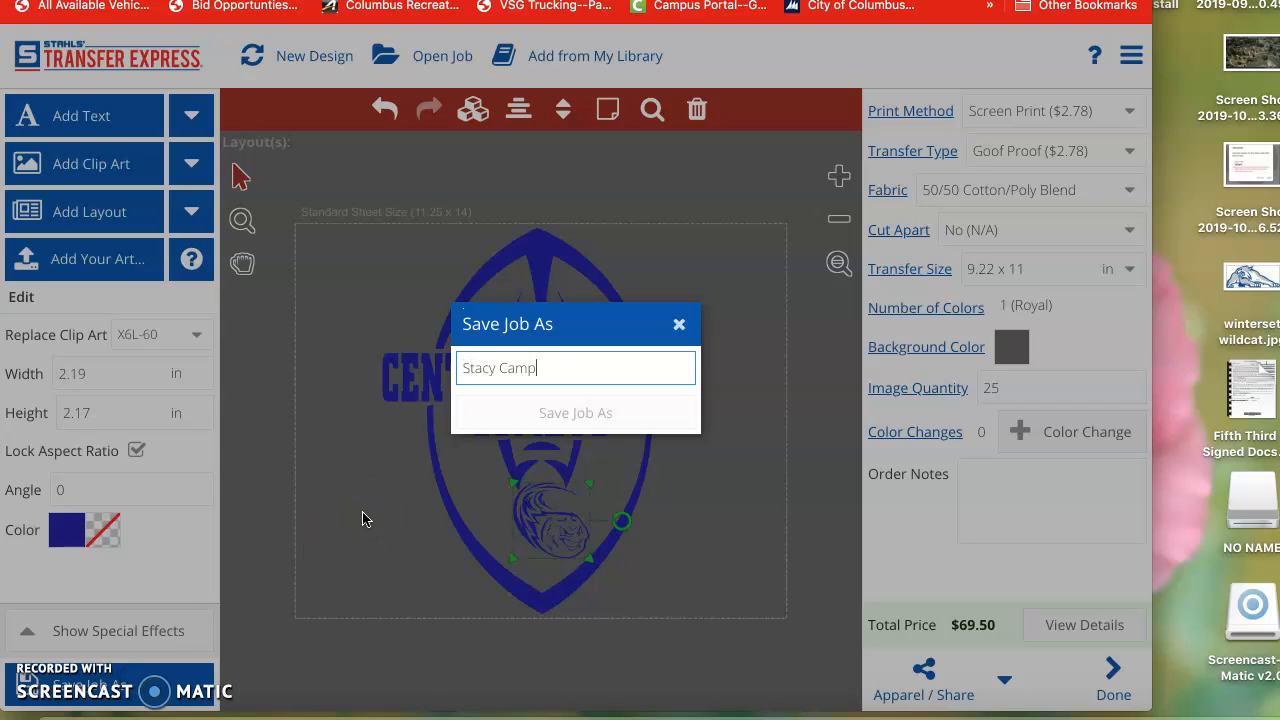
pyautogui.click(483, 517)
pyautogui.click(577, 415)
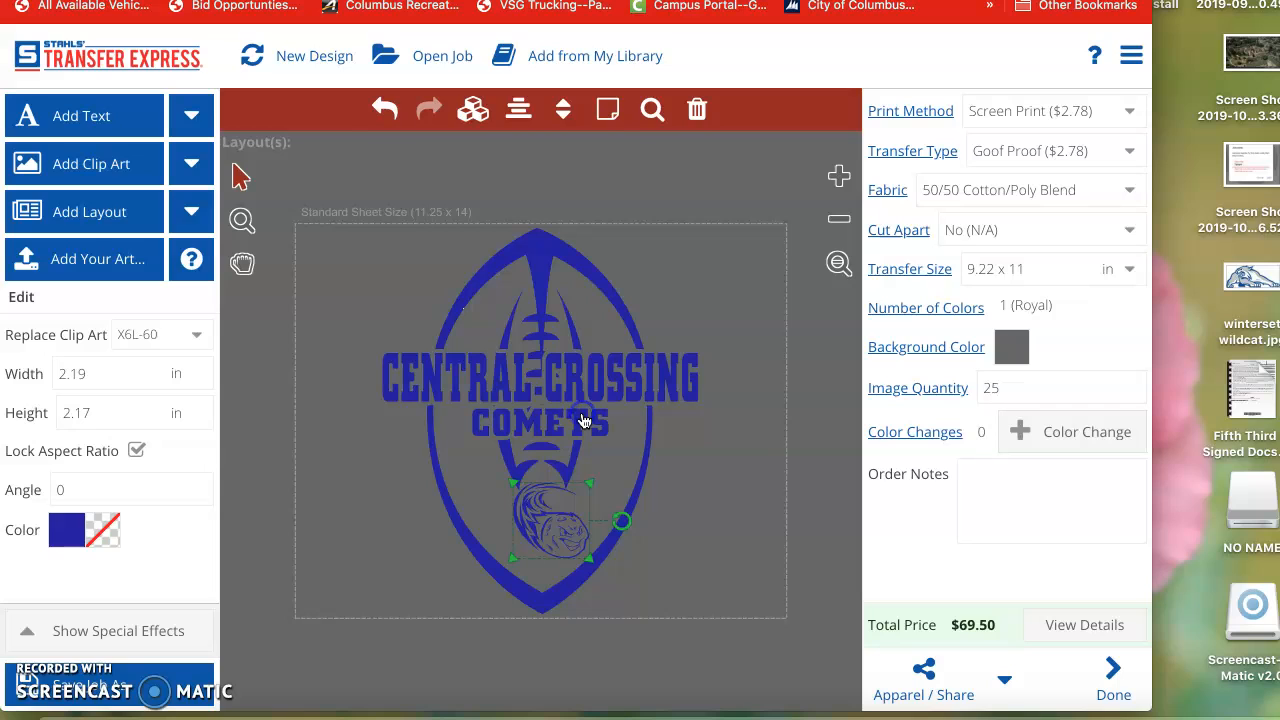